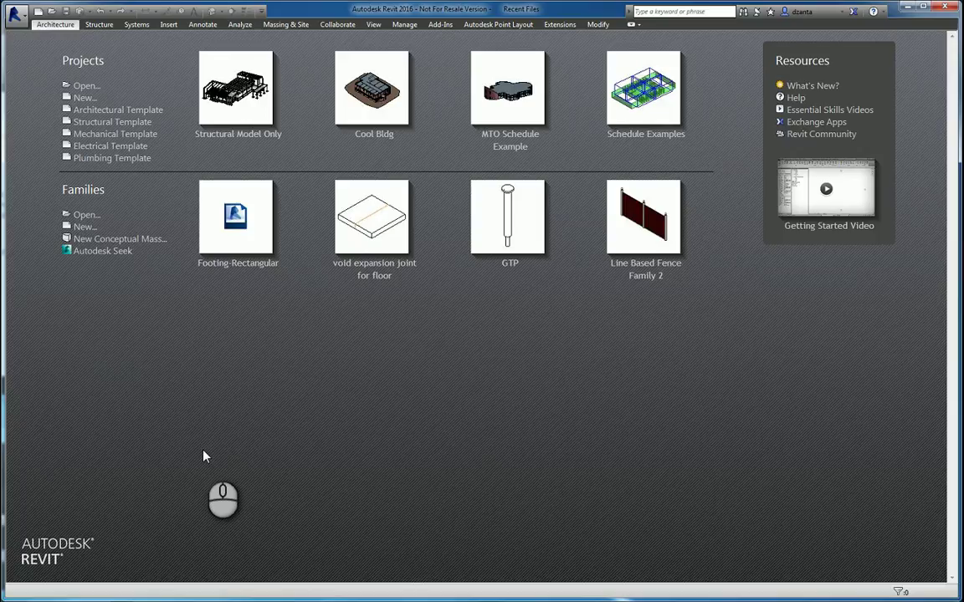
# Create a new project, Project1, from the Architectural Template
pyautogui.click(138, 109)
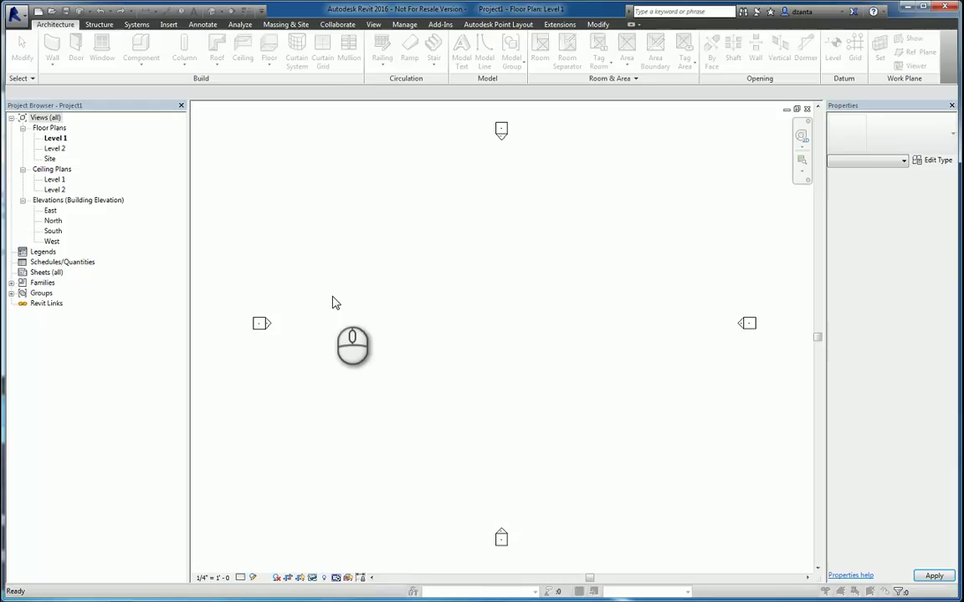
# Dismiss the shared parameter errors and open the North elevation with the level lines in view
pyautogui.click(580, 332)
pyautogui.click(579, 333)
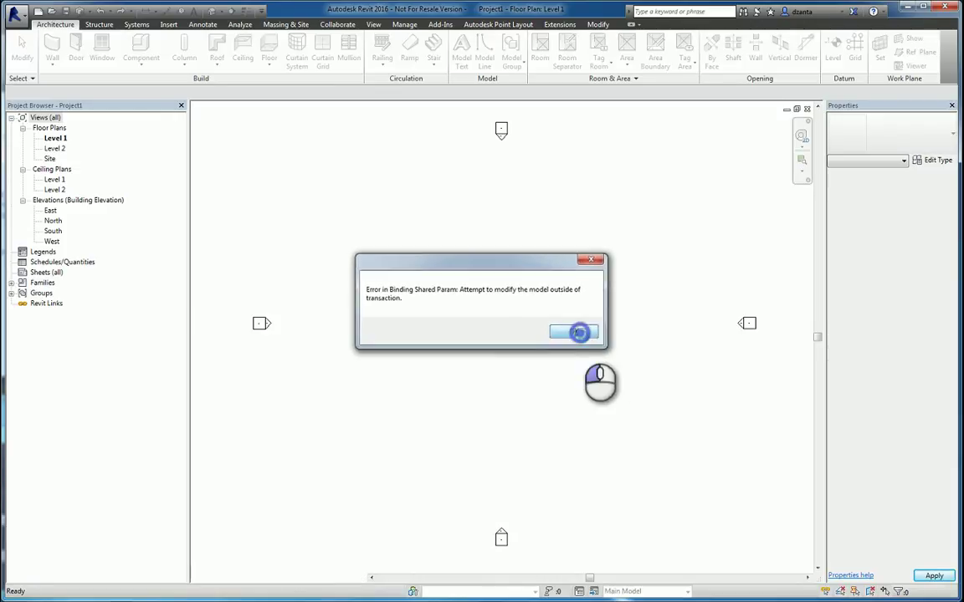
pyautogui.click(274, 244)
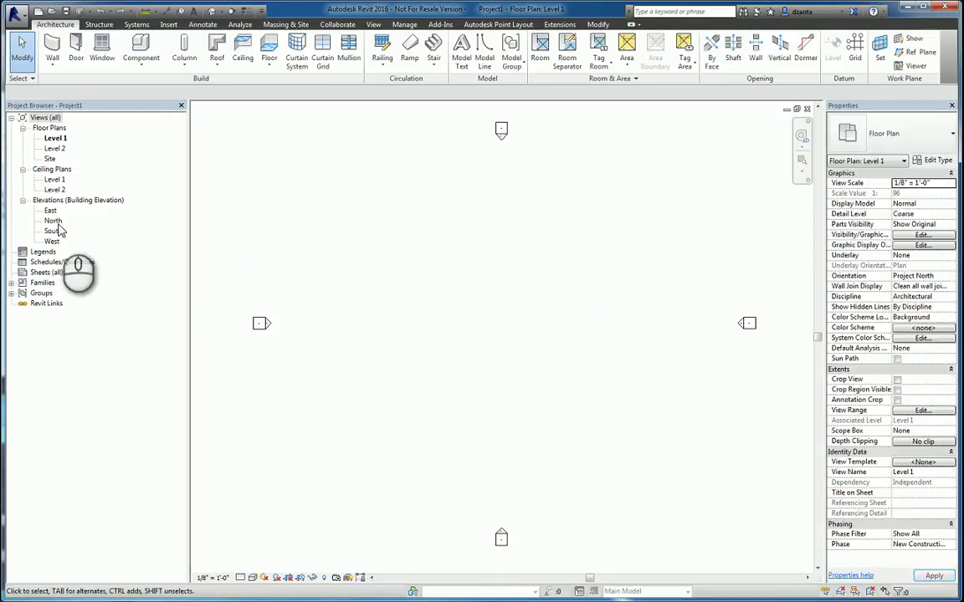
pyautogui.doubleClick(57, 220)
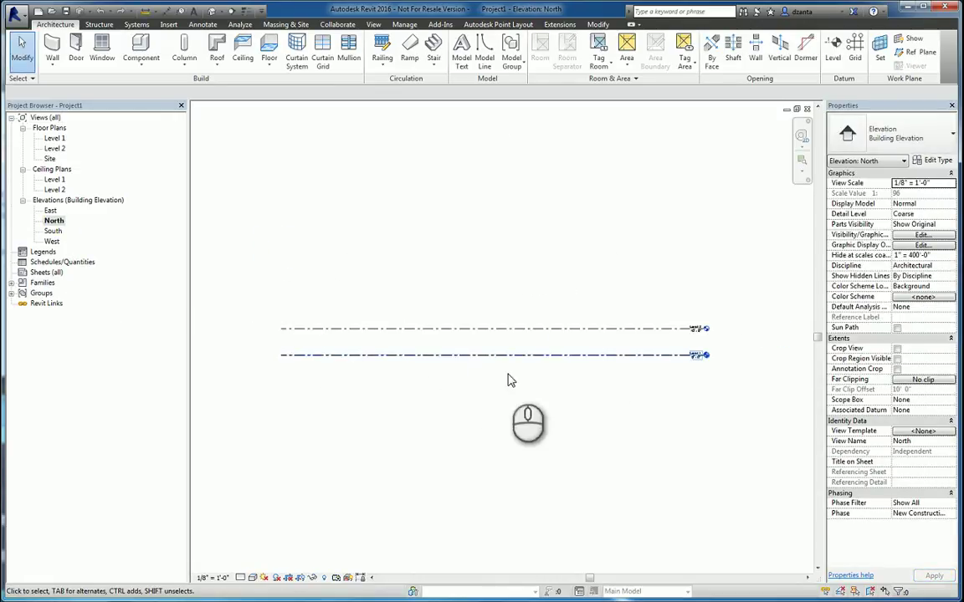
pyautogui.moveTo(581, 383); pyautogui.dragTo(540, 461, button='middle')
# Array Level 2 into 15 levels, with the last about 107' up, then close the elevation
pyautogui.moveTo(703, 335); pyautogui.dragTo(629, 430)
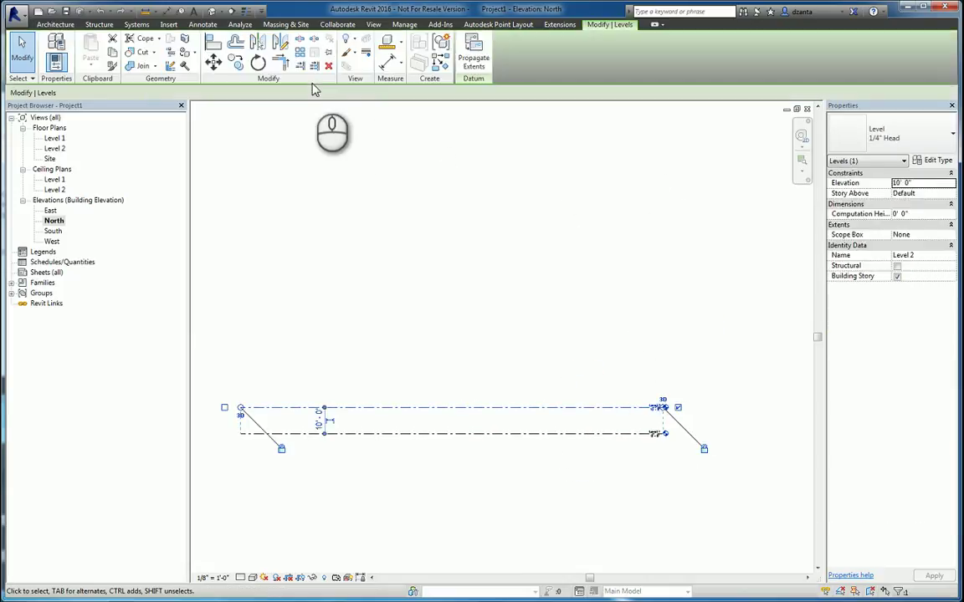
pyautogui.click(299, 54)
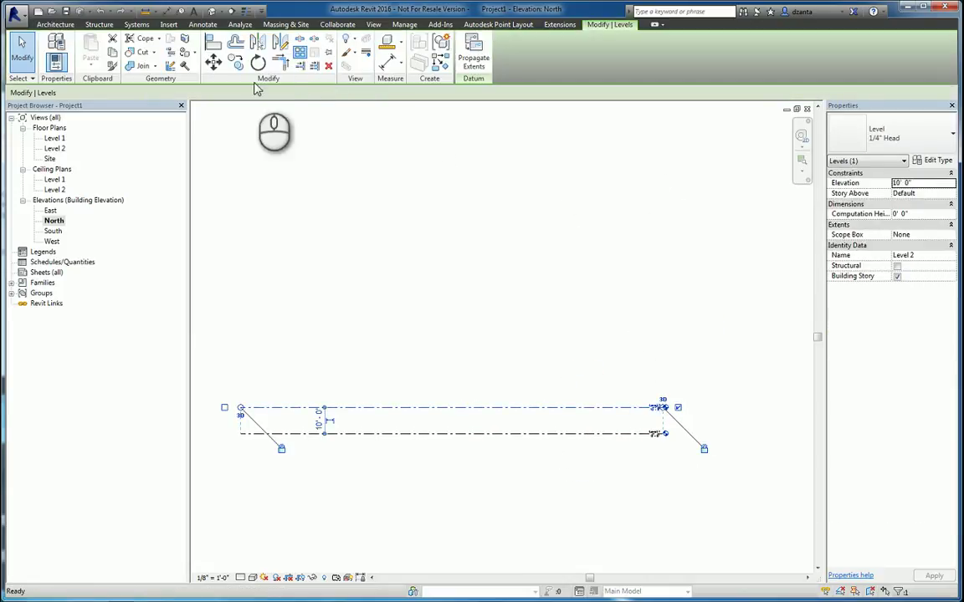
pyautogui.click(220, 92)
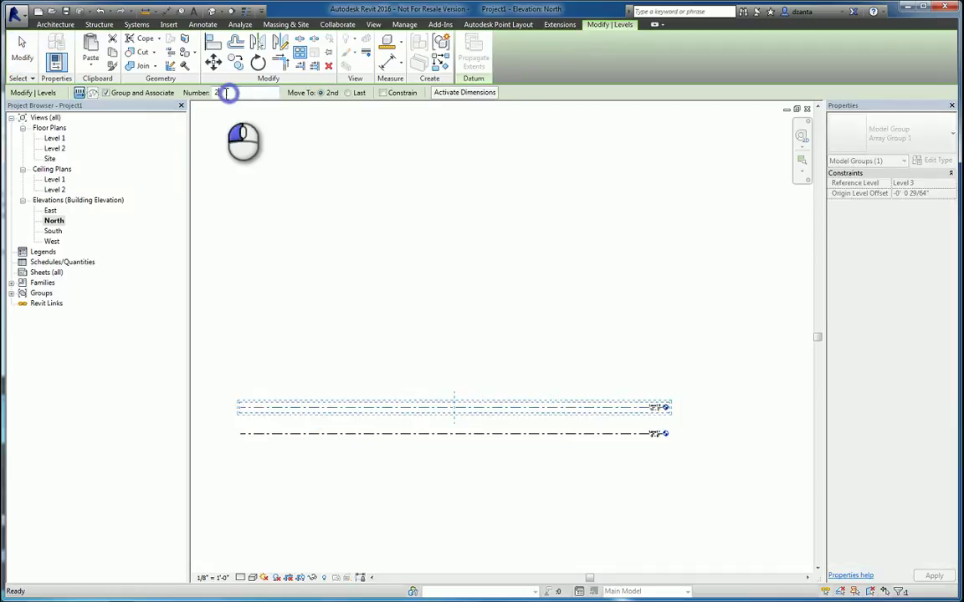
pyautogui.write('15')
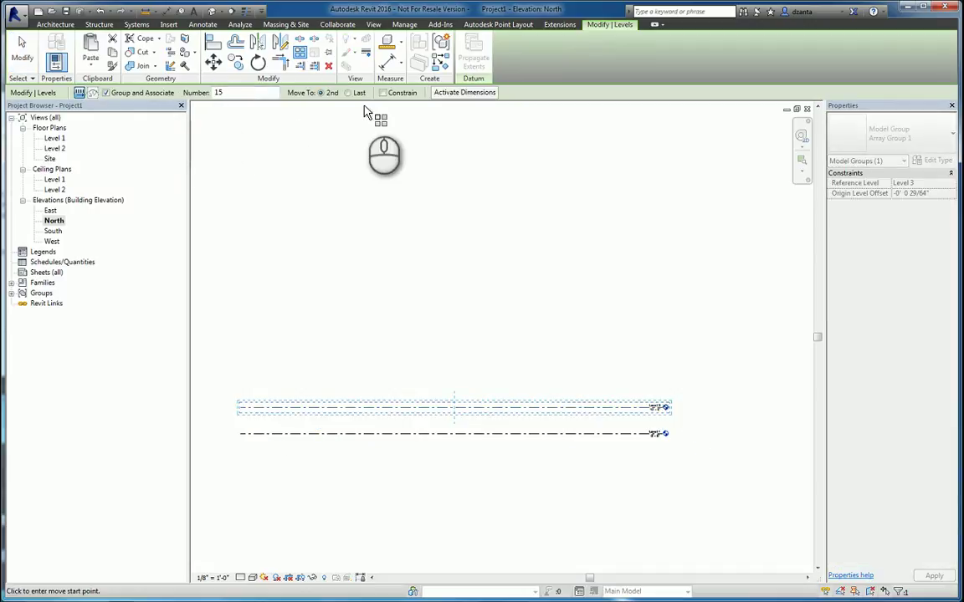
pyautogui.click(360, 93)
pyautogui.click(502, 408)
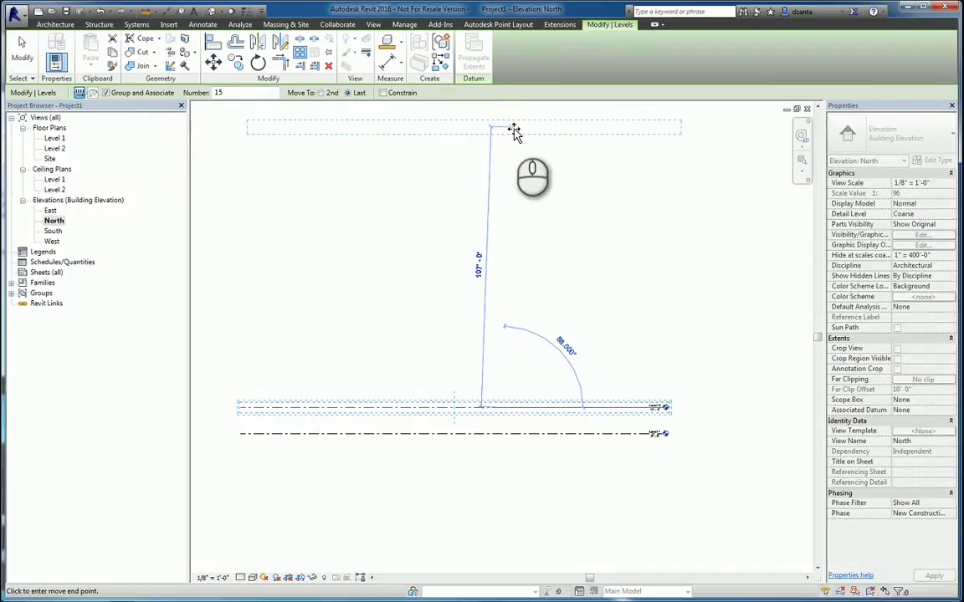
pyautogui.click(505, 128)
pyautogui.click(677, 233)
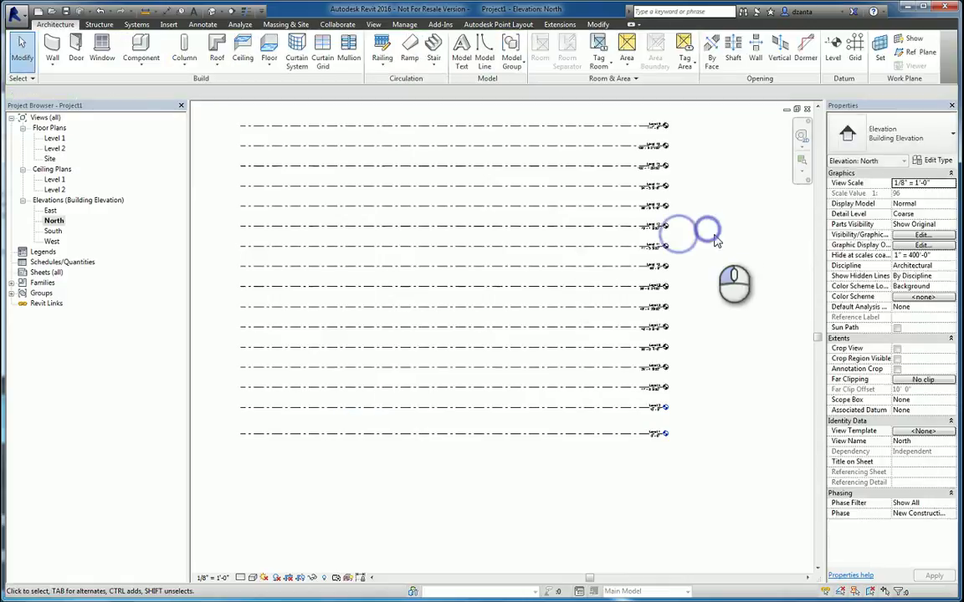
pyautogui.click(807, 109)
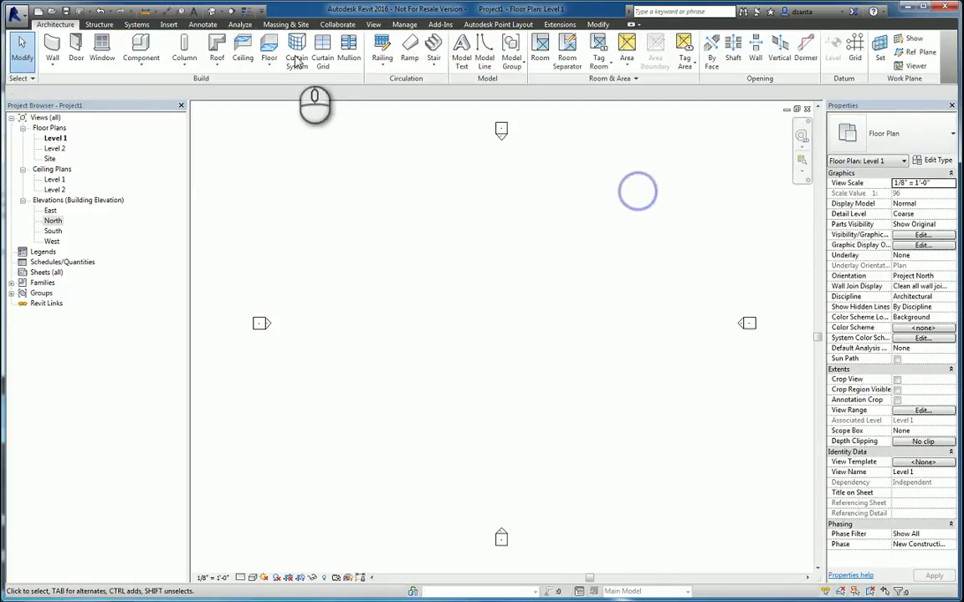
# From the 3D view, start a new conceptual mass family using the Mass template
pyautogui.click(213, 10)
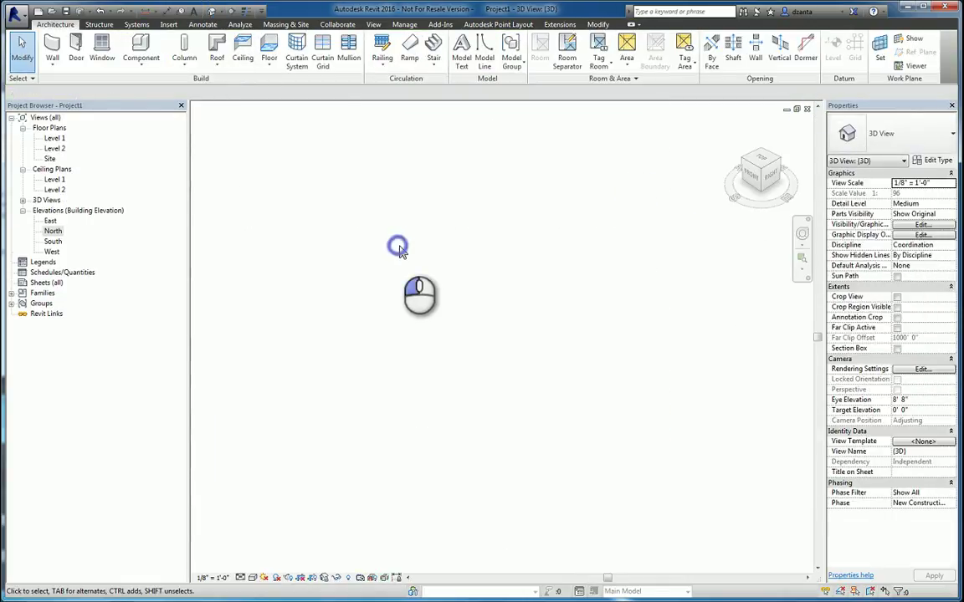
pyautogui.click(14, 12)
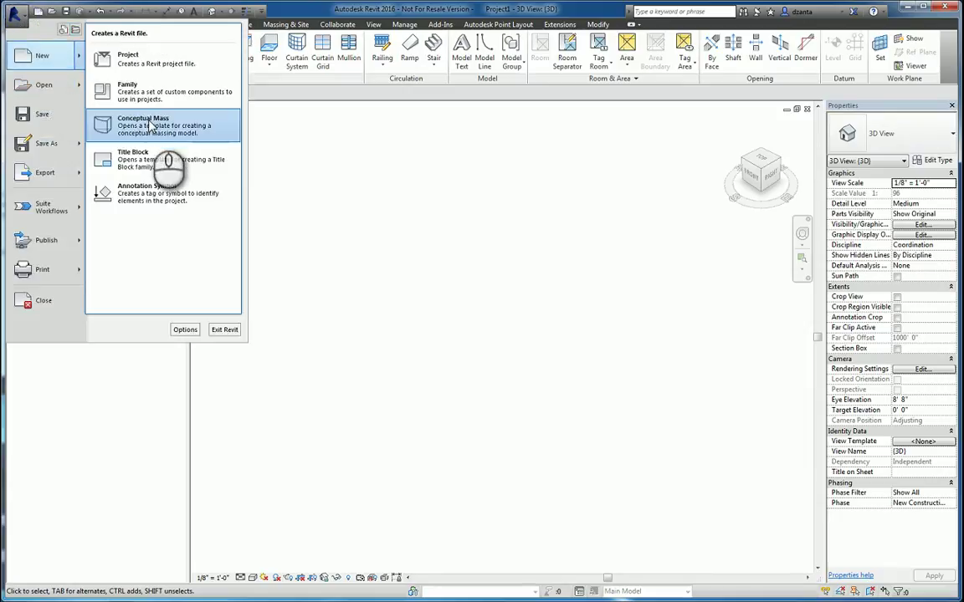
pyautogui.press('Escape')
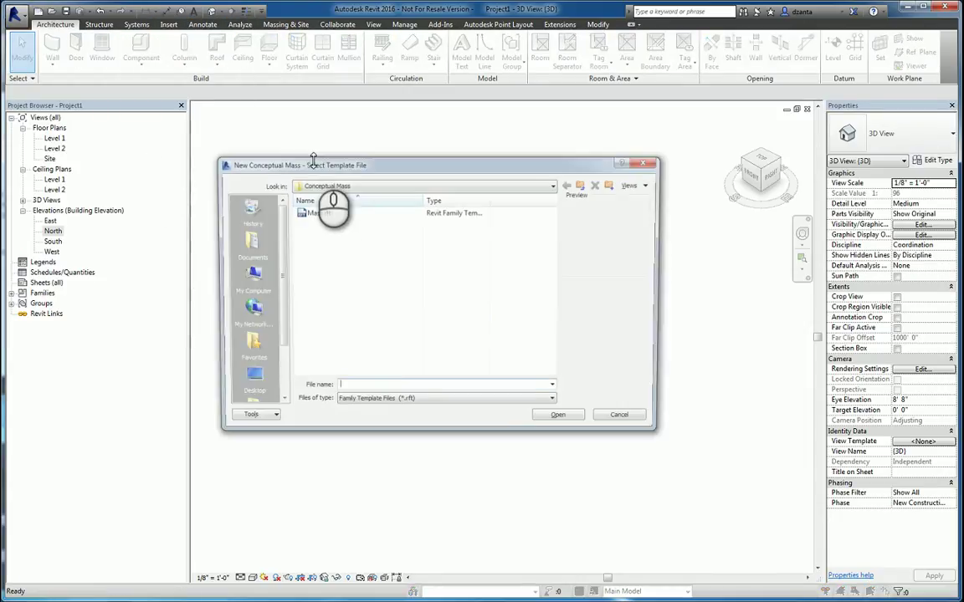
pyautogui.doubleClick(313, 212)
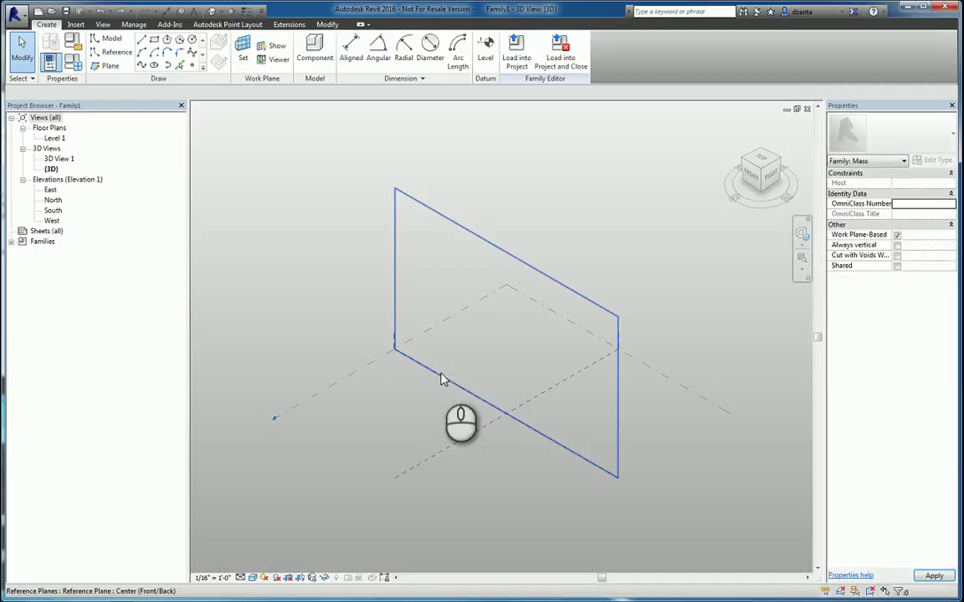
# Draw a rectangle and extrude it into a solid box form
pyautogui.click(153, 38)
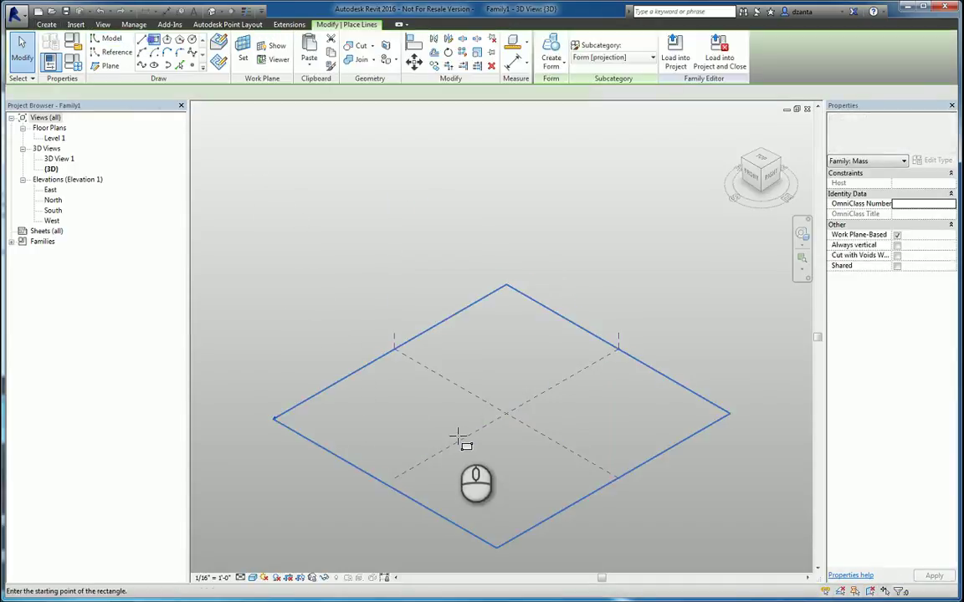
pyautogui.click(459, 388)
pyautogui.click(529, 442)
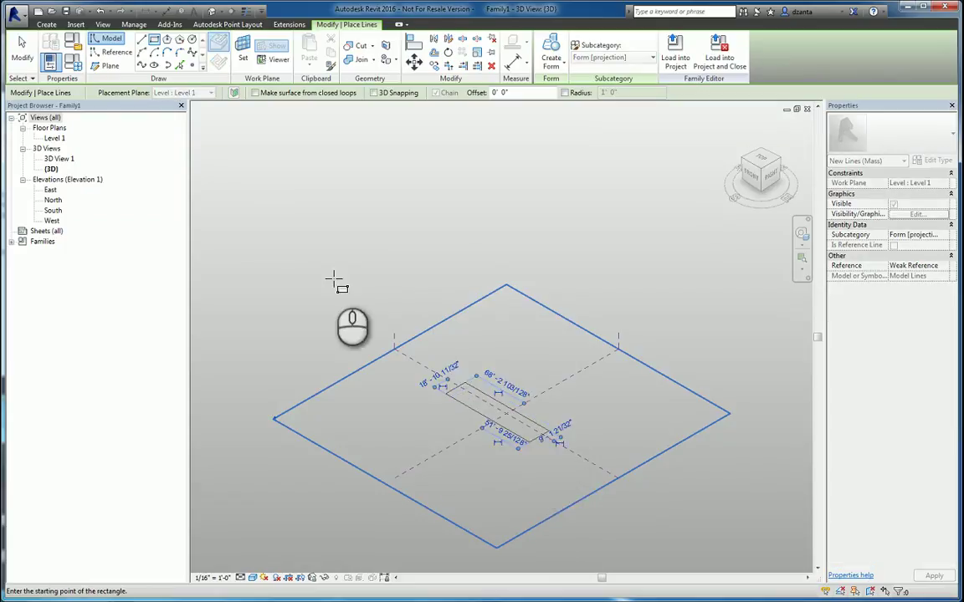
pyautogui.click(23, 52)
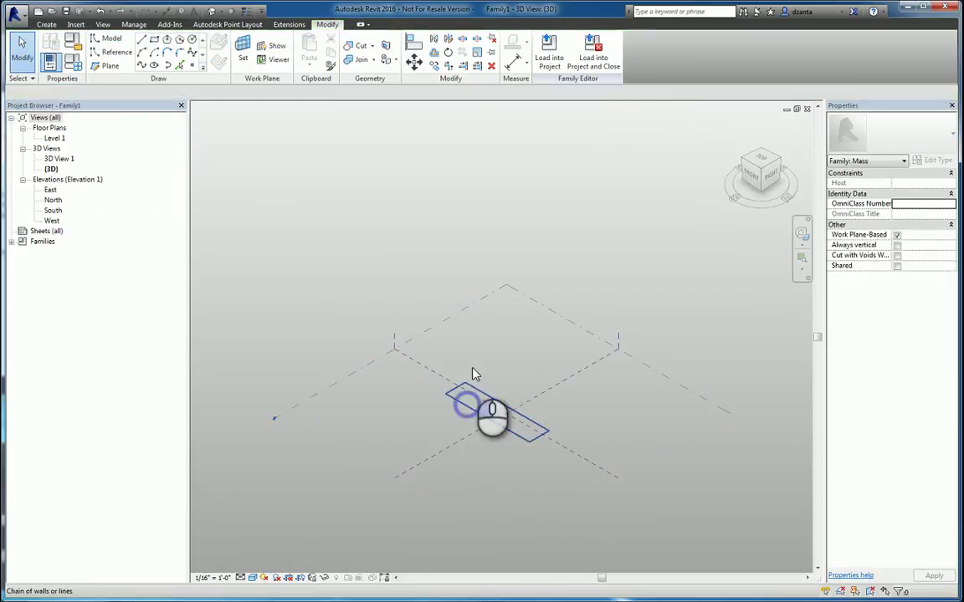
pyautogui.click(467, 387)
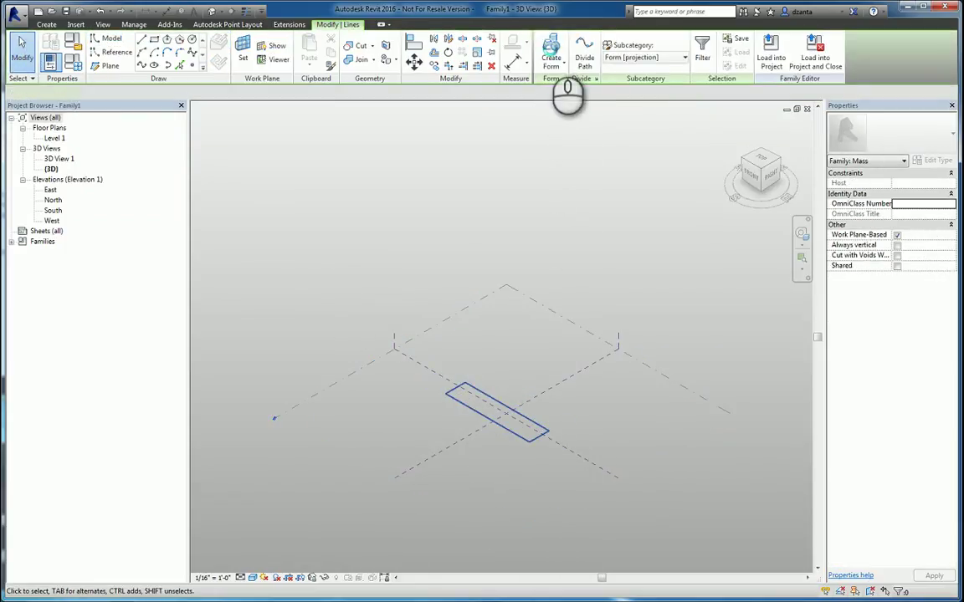
pyautogui.click(548, 44)
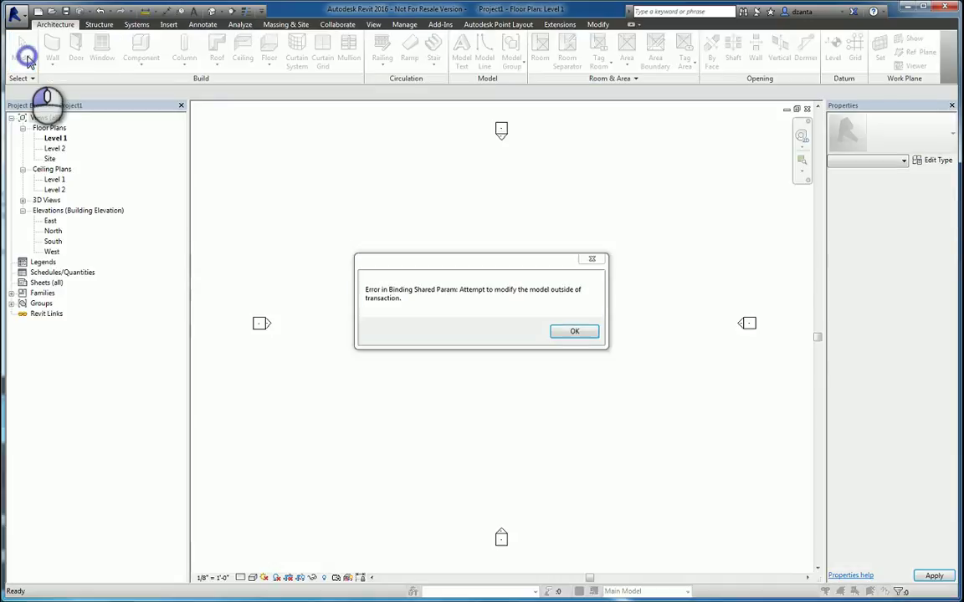
# Dismiss the error messages and place the box mass on the Level 1 plan
pyautogui.click(572, 332)
pyautogui.click(572, 331)
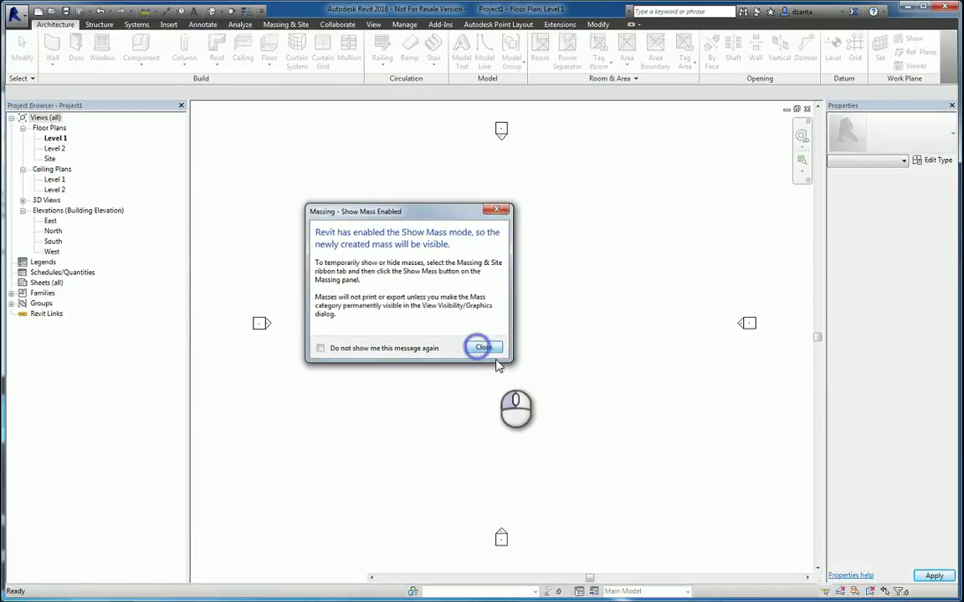
pyautogui.click(484, 347)
pyautogui.click(527, 294)
pyautogui.press('Escape')
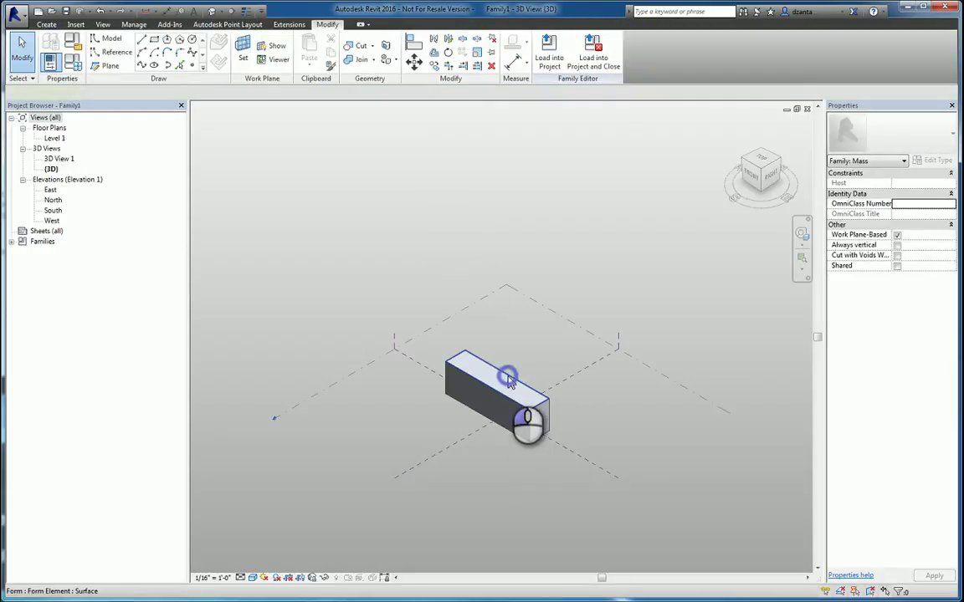
# Stretch the box into a tall block and rotate its top face about 78°
pyautogui.click(508, 379)
pyautogui.moveTo(499, 353); pyautogui.dragTo(508, 276)
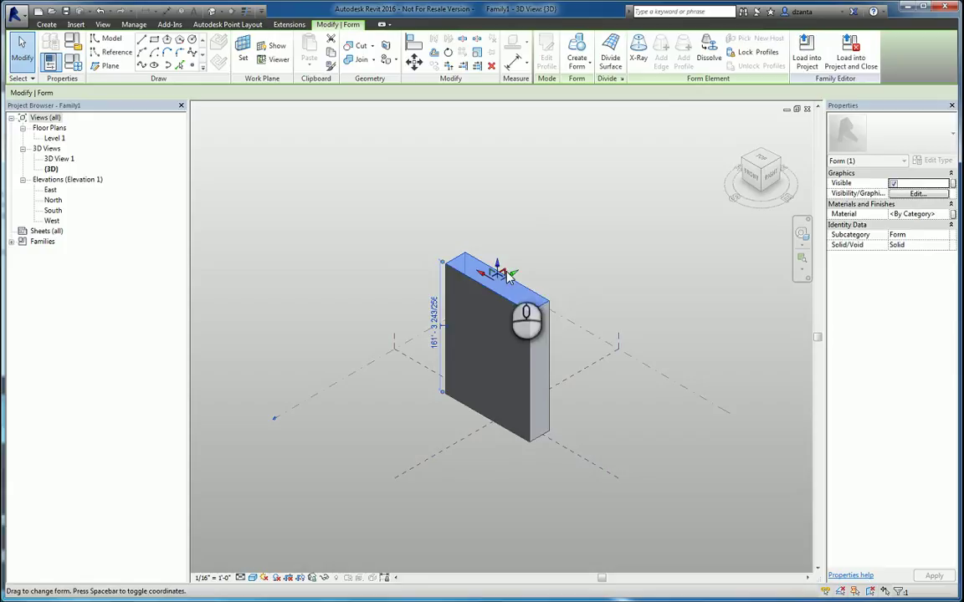
pyautogui.click(541, 216)
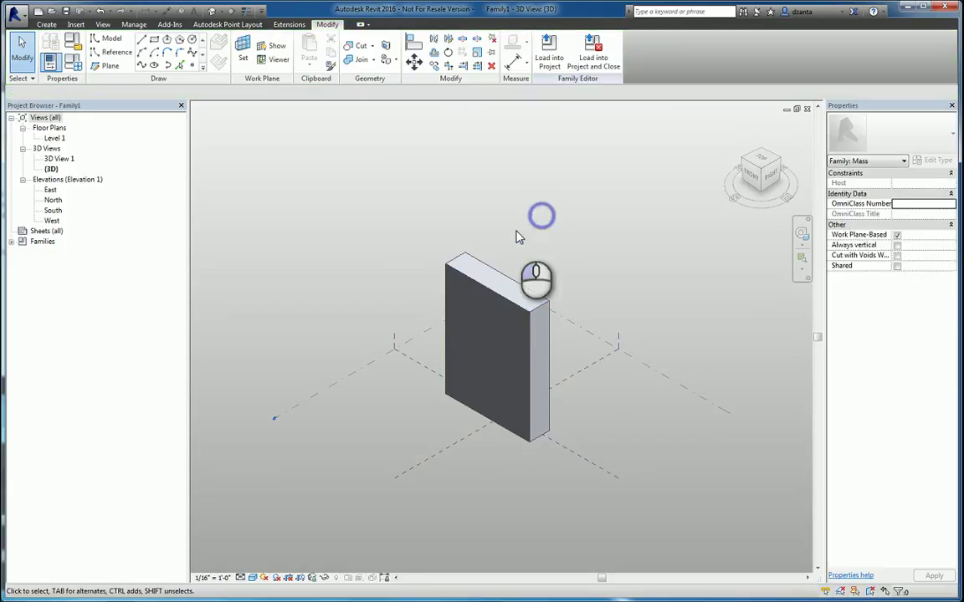
pyautogui.click(486, 270)
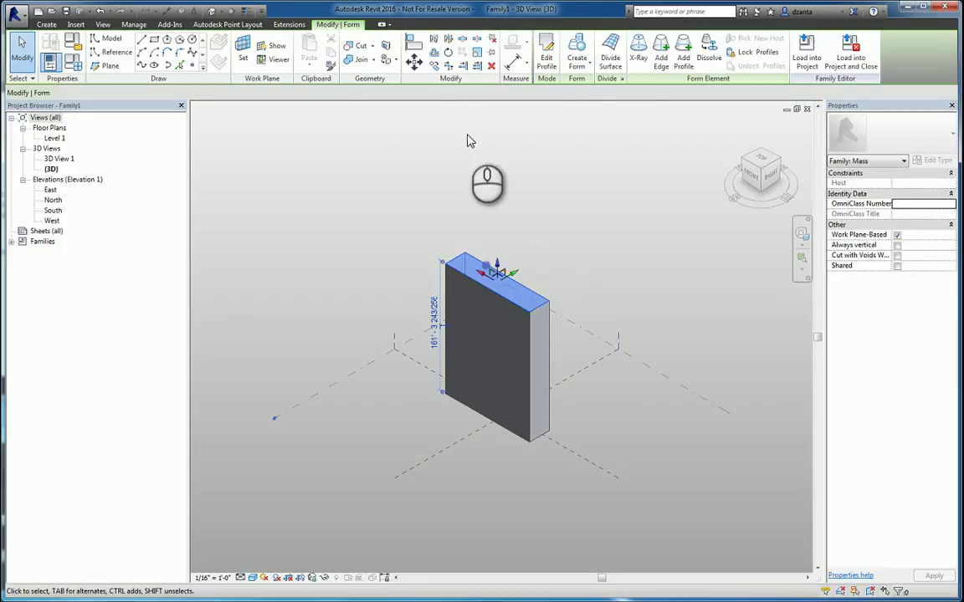
pyautogui.click(448, 53)
pyautogui.click(592, 198)
pyautogui.click(631, 317)
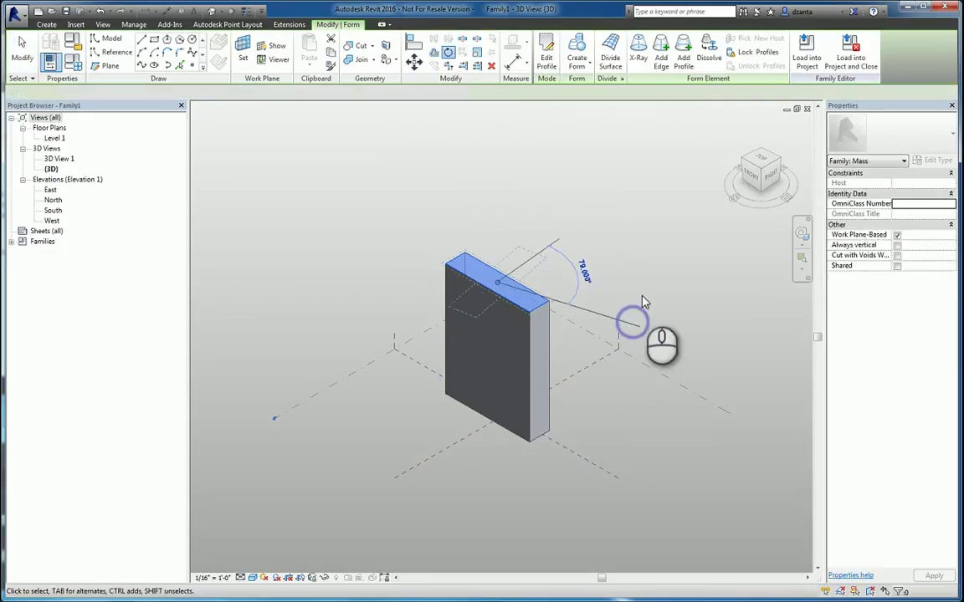
pyautogui.click(634, 240)
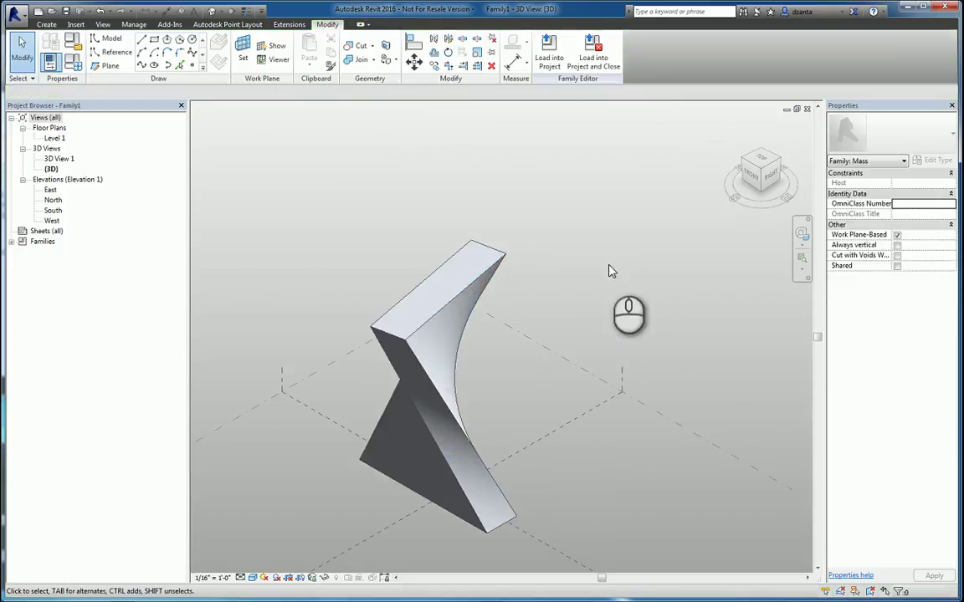
# Raise the form's top edge and corner higher, then orbit to inspect the twisted form
pyautogui.click(397, 339)
pyautogui.moveTo(386, 299); pyautogui.dragTo(493, 193)
pyautogui.click(490, 193)
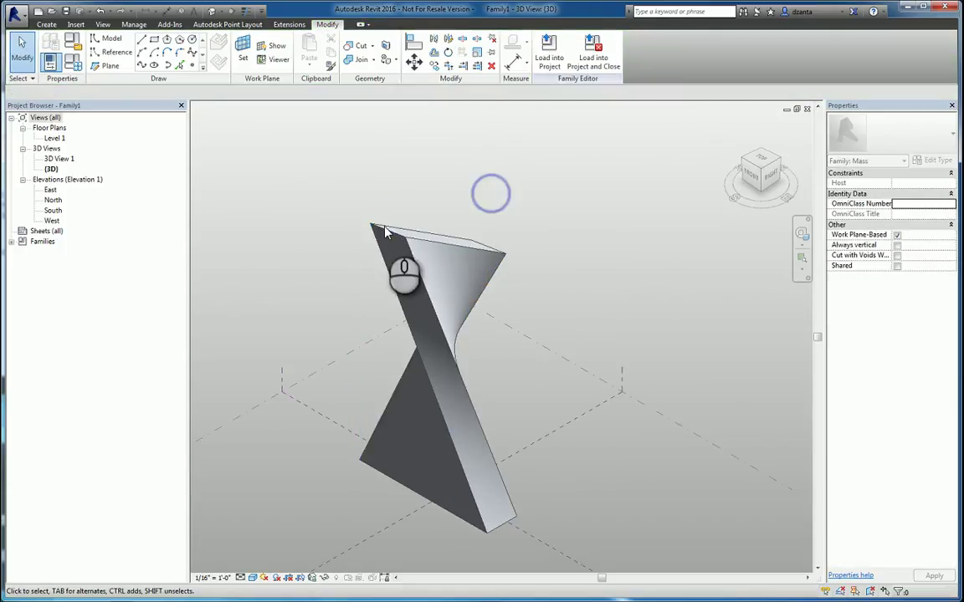
pyautogui.click(397, 226)
pyautogui.moveTo(402, 216); pyautogui.dragTo(404, 186)
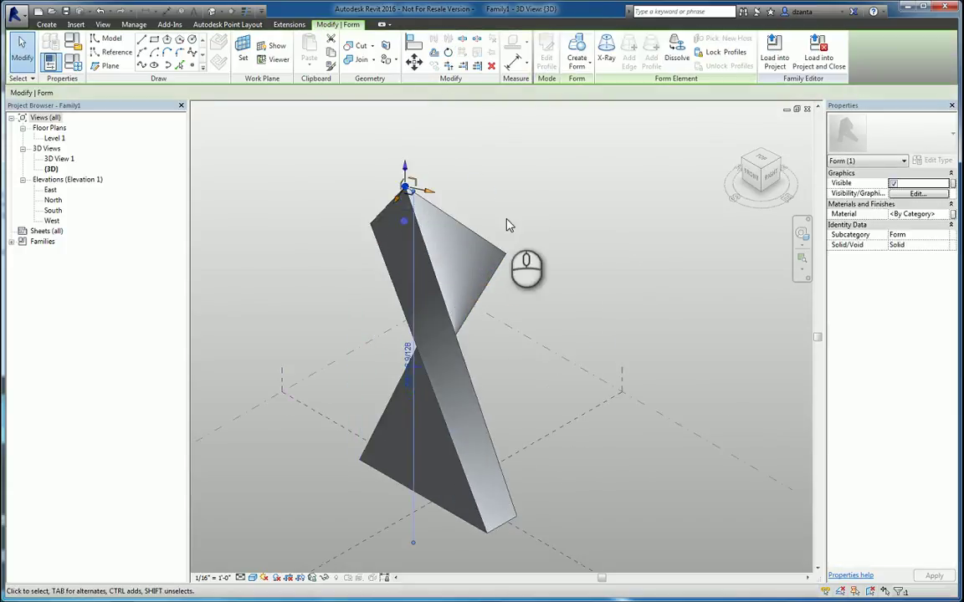
pyautogui.click(576, 316)
pyautogui.moveTo(544, 383)
pyautogui.keyDown('shift'); pyautogui.mouseDown(button='middle')
pyautogui.moveTo(718, 419)
pyautogui.moveTo(679, 412)
pyautogui.moveTo(682, 282)
pyautogui.moveTo(757, 301)
pyautogui.moveTo(532, 372)
pyautogui.mouseUp(button='middle'); pyautogui.keyUp('shift')
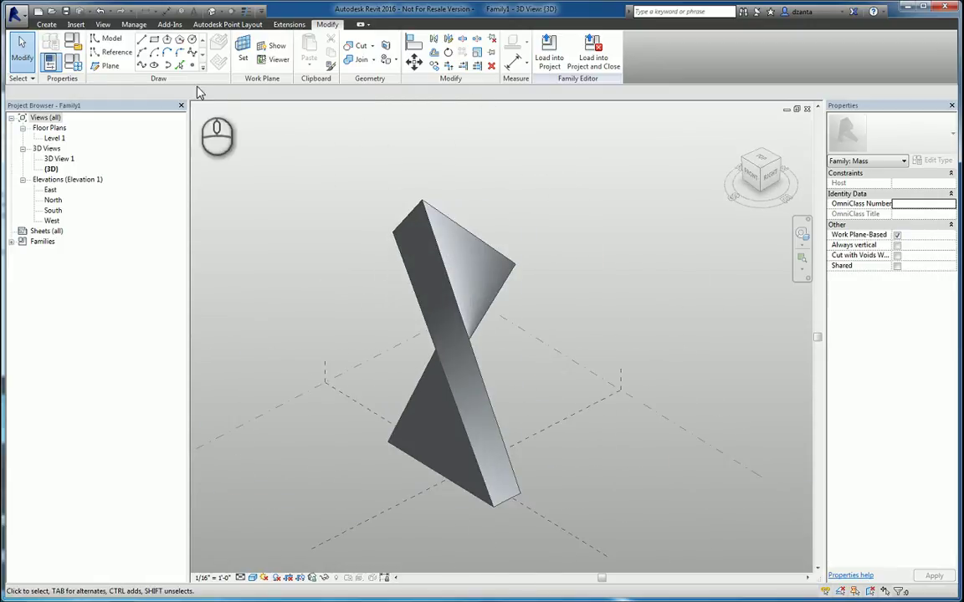
# Save the twisted mass family as 'mass family' in C:\Temp
pyautogui.click(14, 14)
pyautogui.moveTo(52, 148)
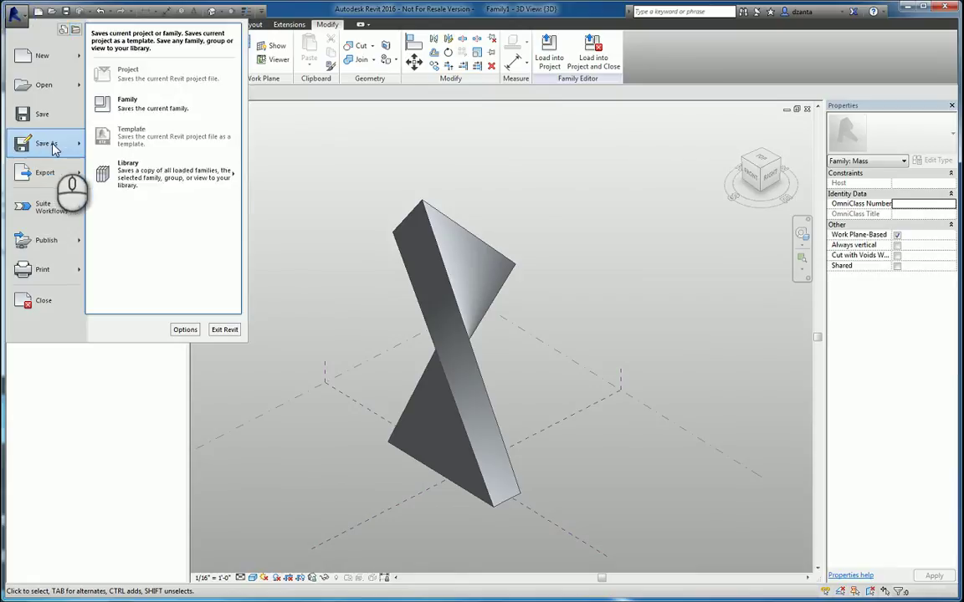
pyautogui.click(132, 103)
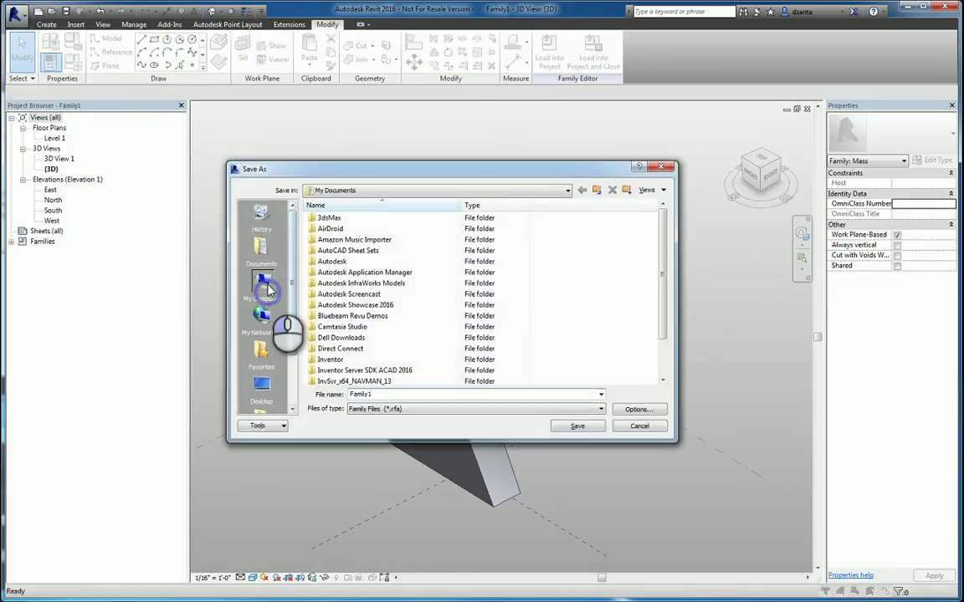
pyautogui.click(265, 286)
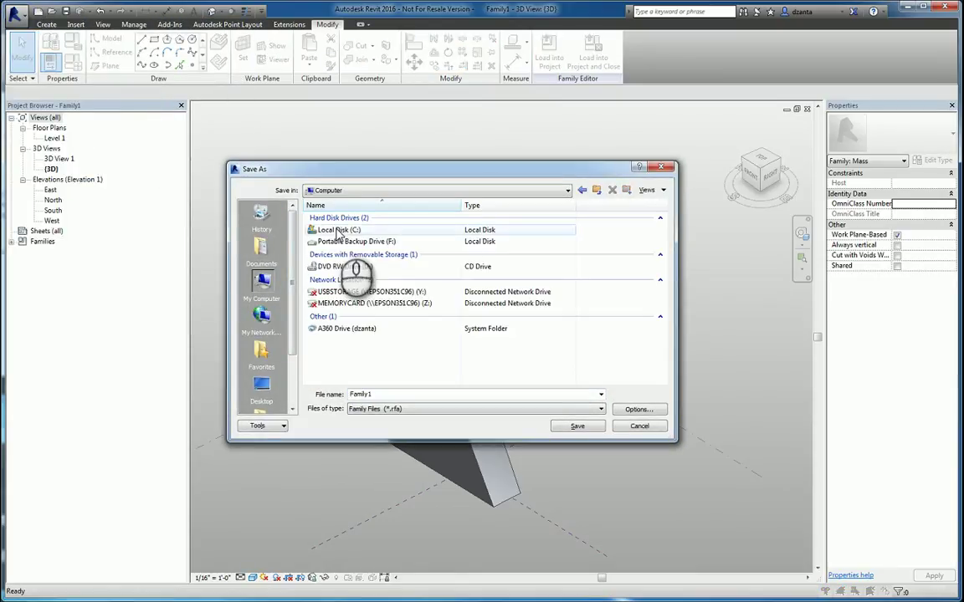
pyautogui.doubleClick(328, 231)
pyautogui.doubleClick(333, 318)
pyautogui.doubleClick(417, 393)
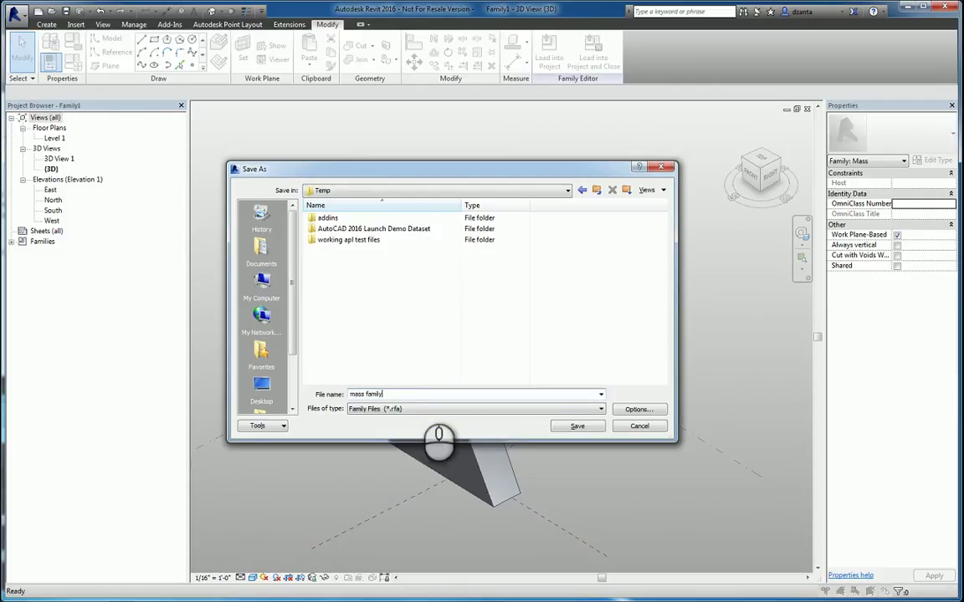
pyautogui.write('mass family')
pyautogui.press('Return')
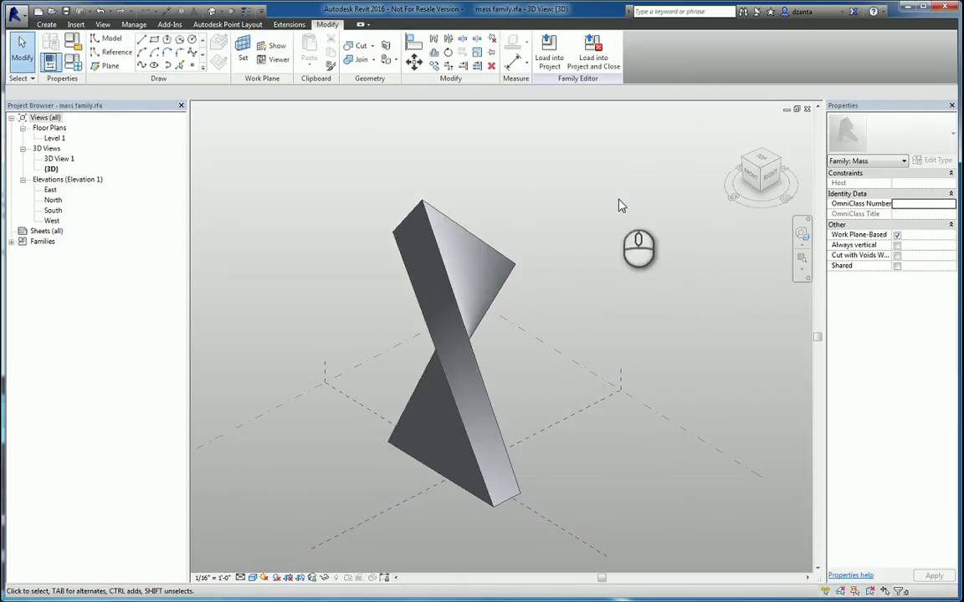
# Load the mass family into Project1, place it on Level 1 and move it into the old mass's spot
pyautogui.click(548, 57)
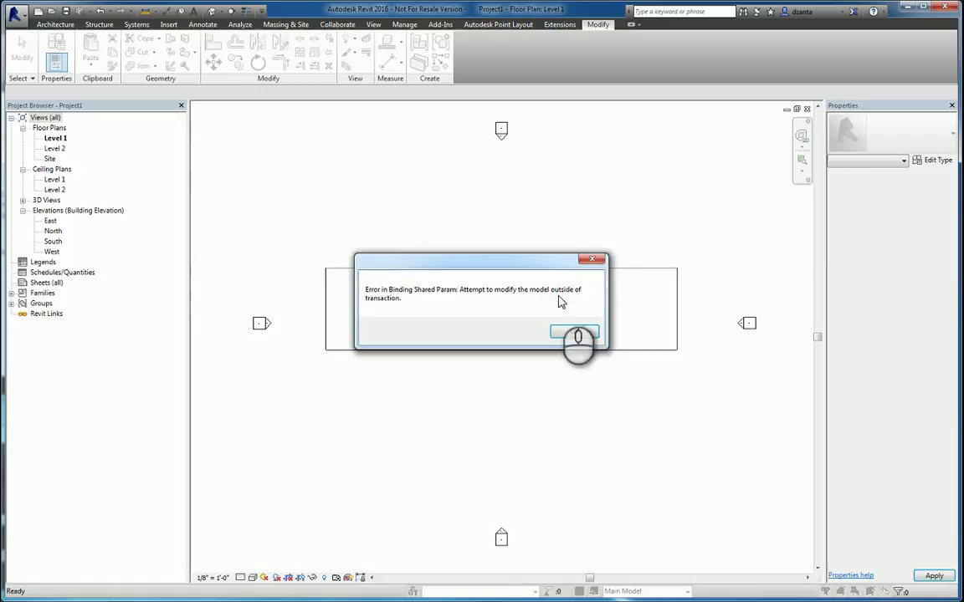
pyautogui.click(574, 333)
pyautogui.click(535, 410)
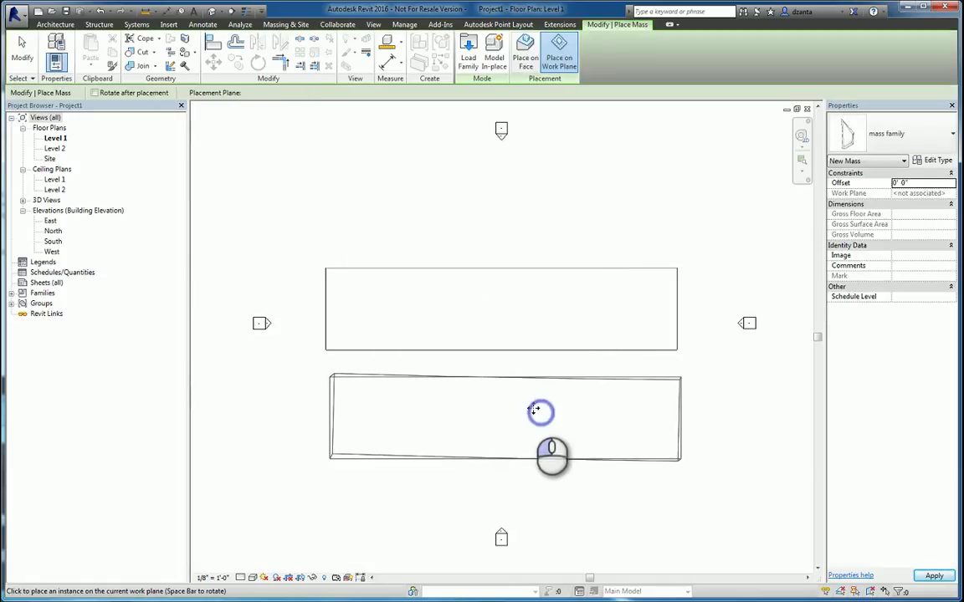
pyautogui.press('Escape')
pyautogui.click(556, 346)
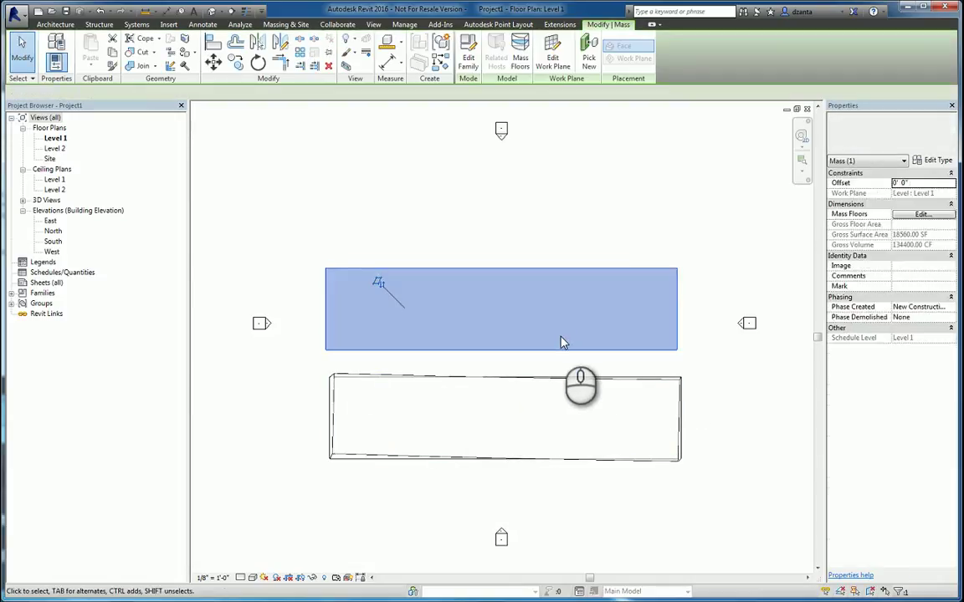
pyautogui.click(549, 376)
pyautogui.moveTo(546, 379); pyautogui.dragTo(548, 290)
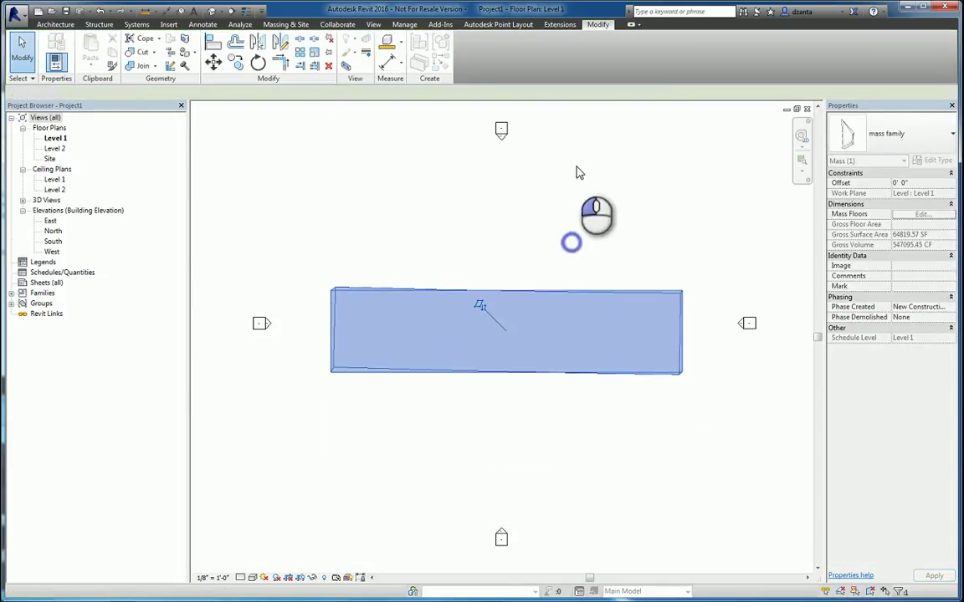
# Inspect the twisted mass in the default 3D view
pyautogui.click(575, 172)
pyautogui.click(192, 11)
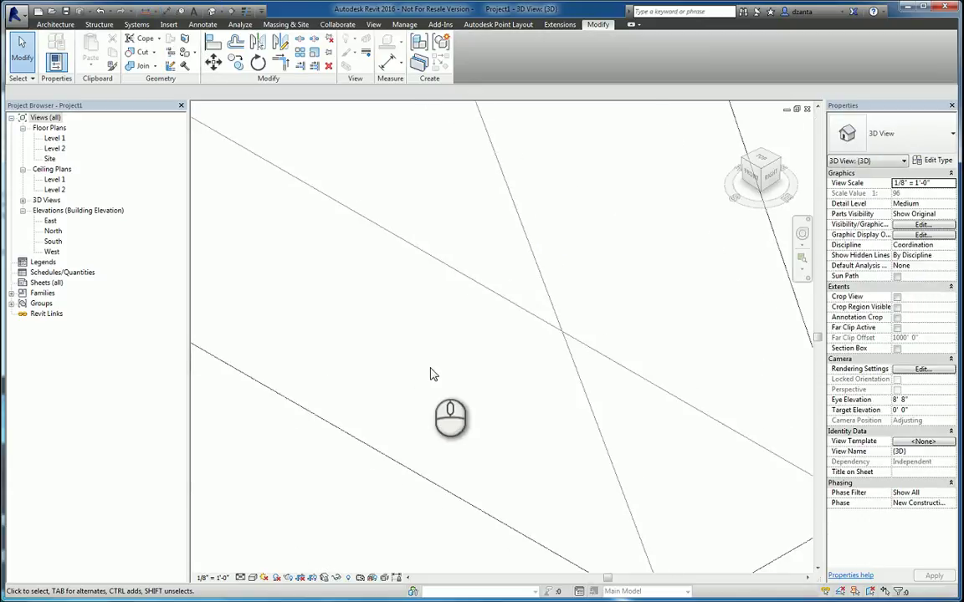
pyautogui.scroll(-5, 433, 374)
pyautogui.keyDown('shift'); pyautogui.moveTo(430, 372); pyautogui.dragTo(599, 423, button='middle'); pyautogui.keyUp('shift')
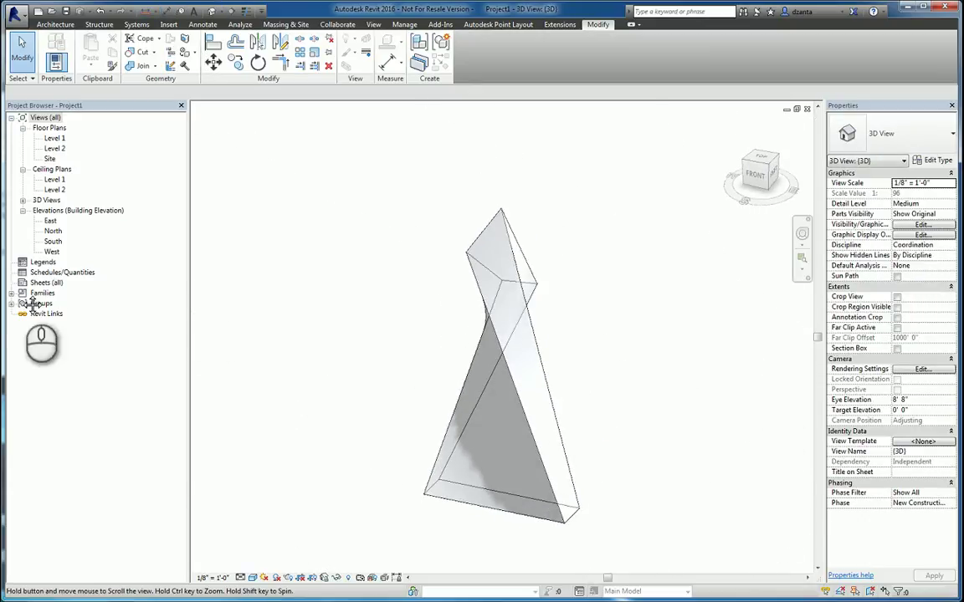
# Ungroup the arrayed level groups in the North elevation into plain levels
pyautogui.doubleClick(52, 231)
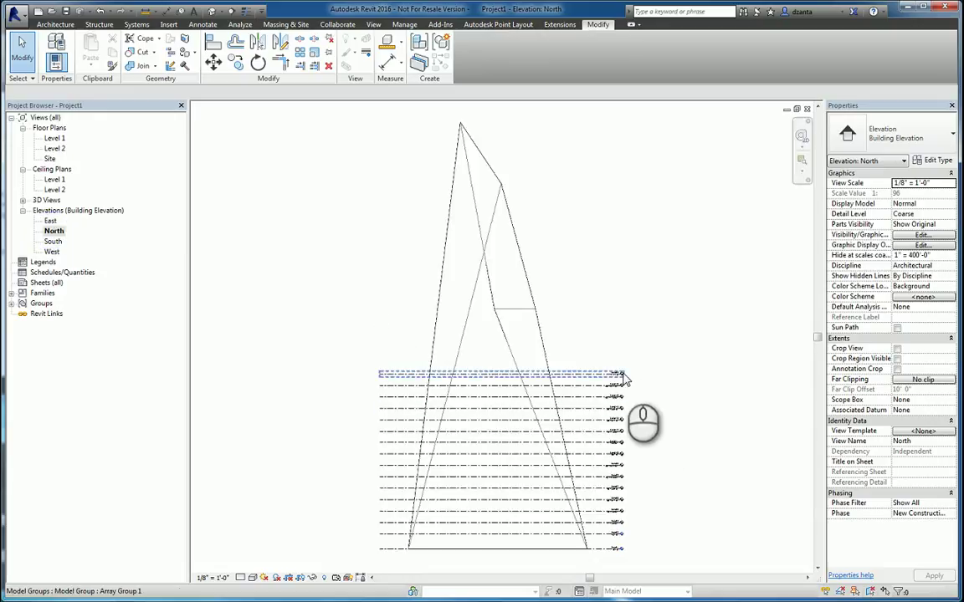
pyautogui.moveTo(623, 381); pyautogui.dragTo(629, 574)
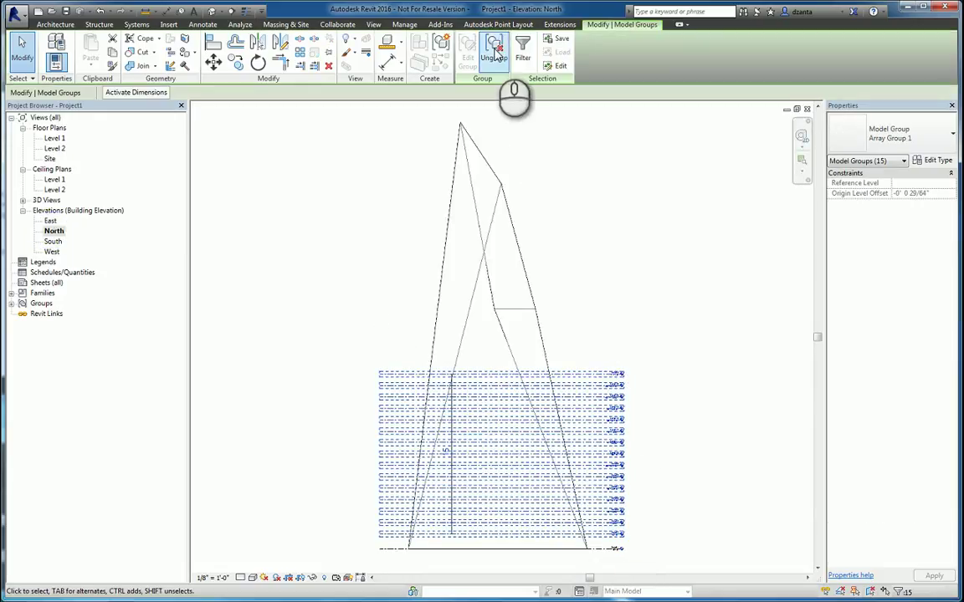
pyautogui.click(494, 54)
pyautogui.click(643, 329)
# Array Level 3 into 15 ungrouped levels reaching the mass top, about 148' higher
pyautogui.click(623, 374)
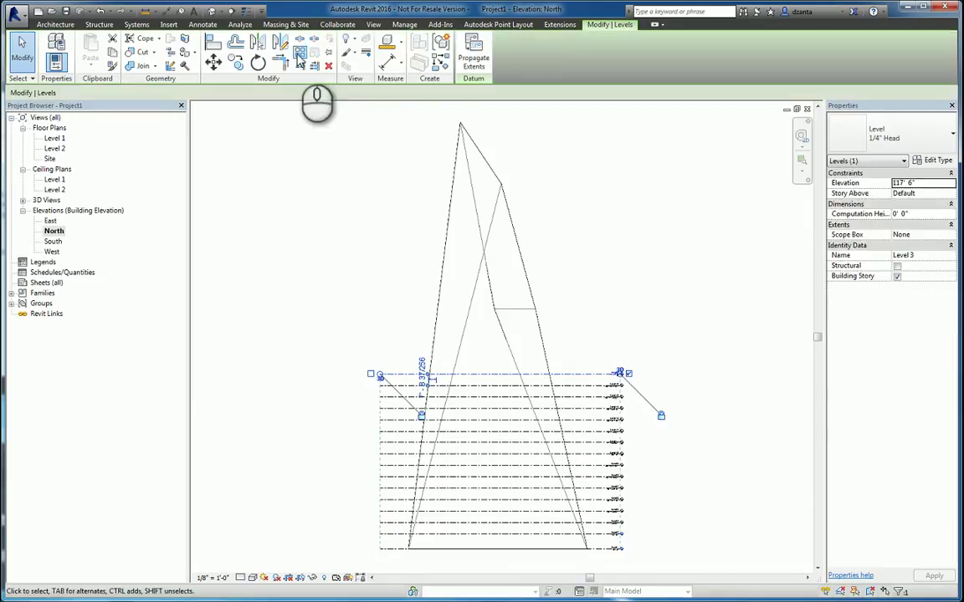
pyautogui.click(299, 53)
pyautogui.doubleClick(219, 93)
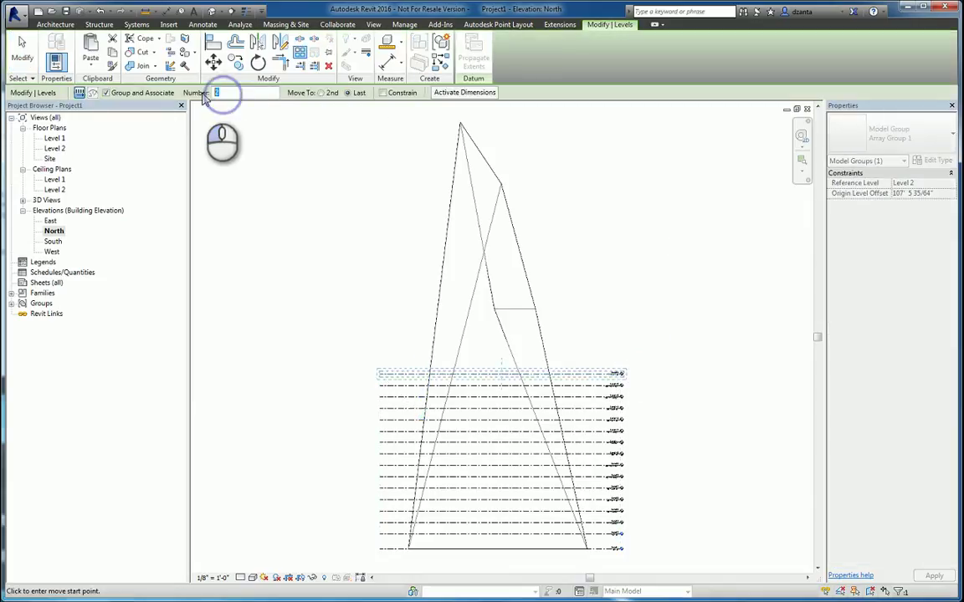
pyautogui.click(142, 93)
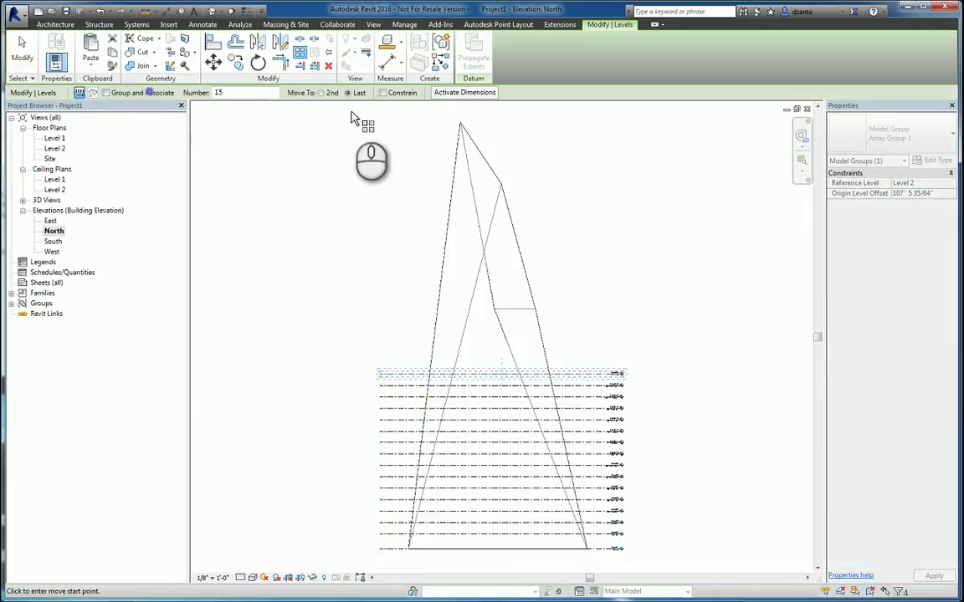
pyautogui.click(525, 375)
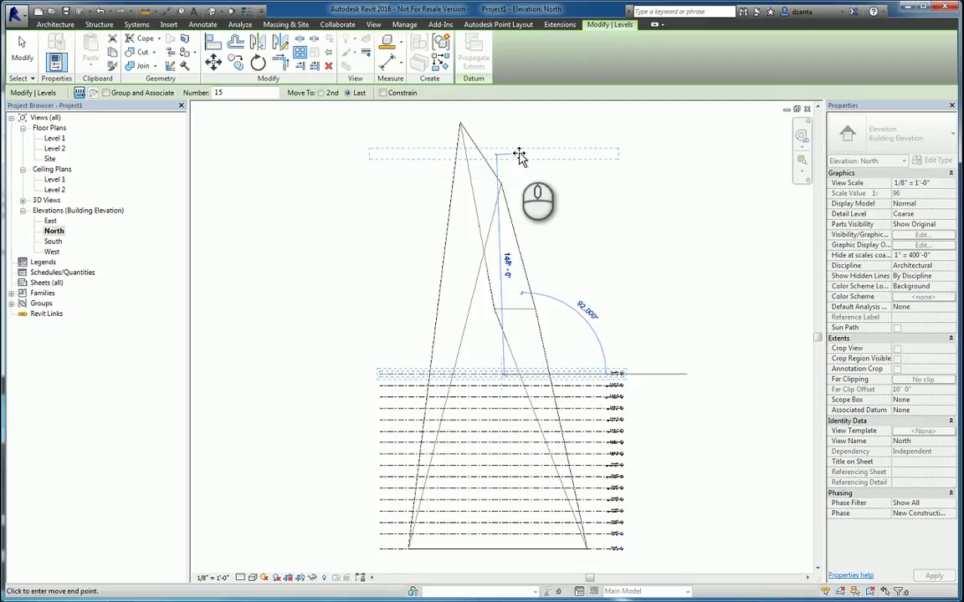
pyautogui.click(519, 154)
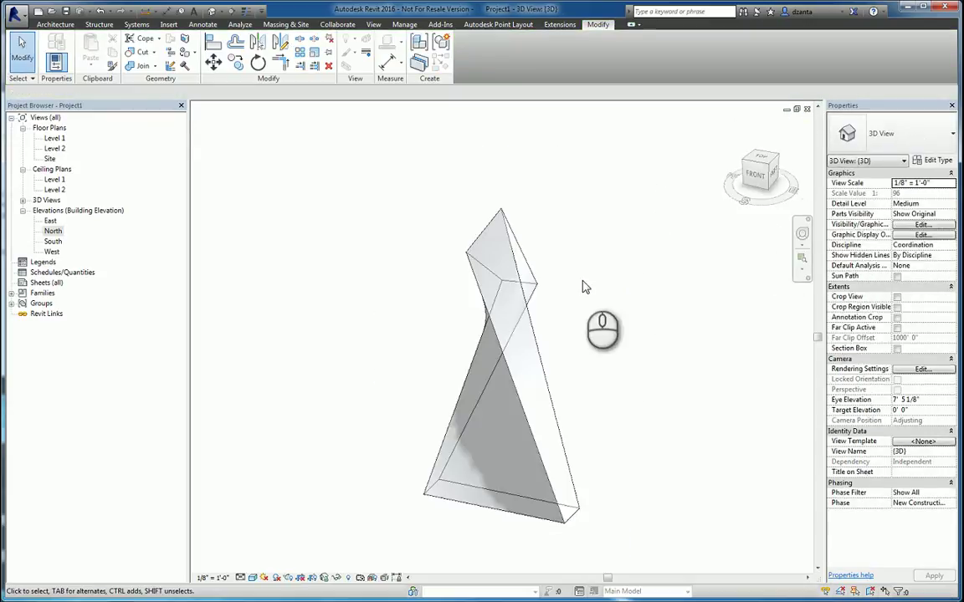
pyautogui.moveTo(580, 332)
pyautogui.mouseDown(button='middle')
pyautogui.moveTo(569, 316)
pyautogui.moveTo(598, 333)
pyautogui.mouseUp(button='middle')
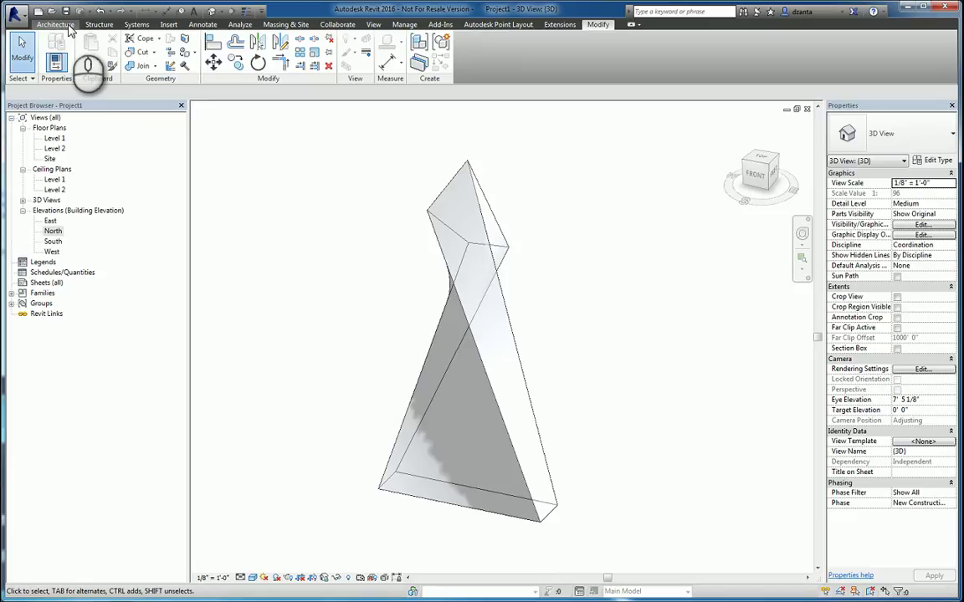
# Review the Wall, Roof and Floor creation options, then return to the Massing & Site tools
pyautogui.click(286, 24)
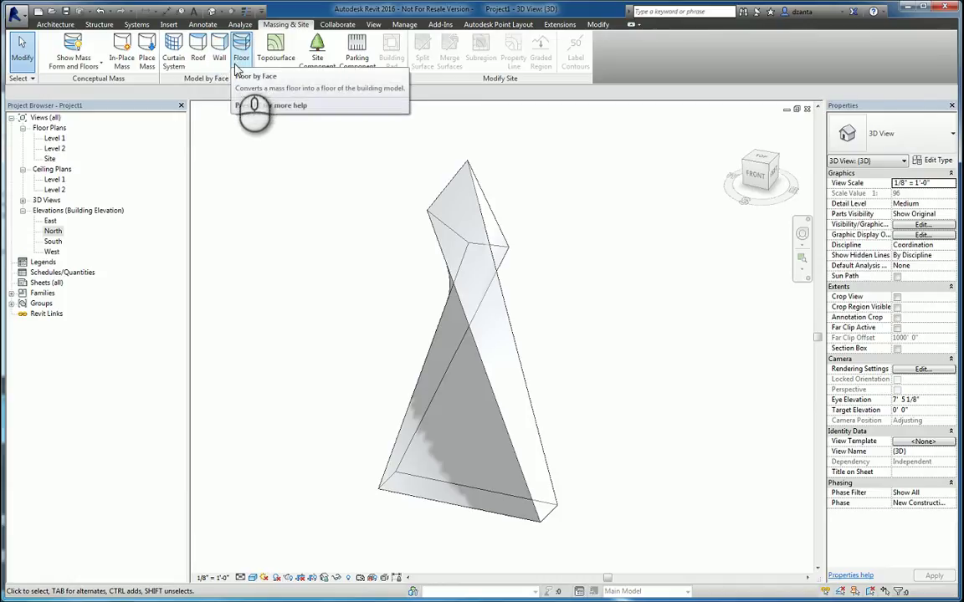
pyautogui.click(55, 23)
pyautogui.click(53, 67)
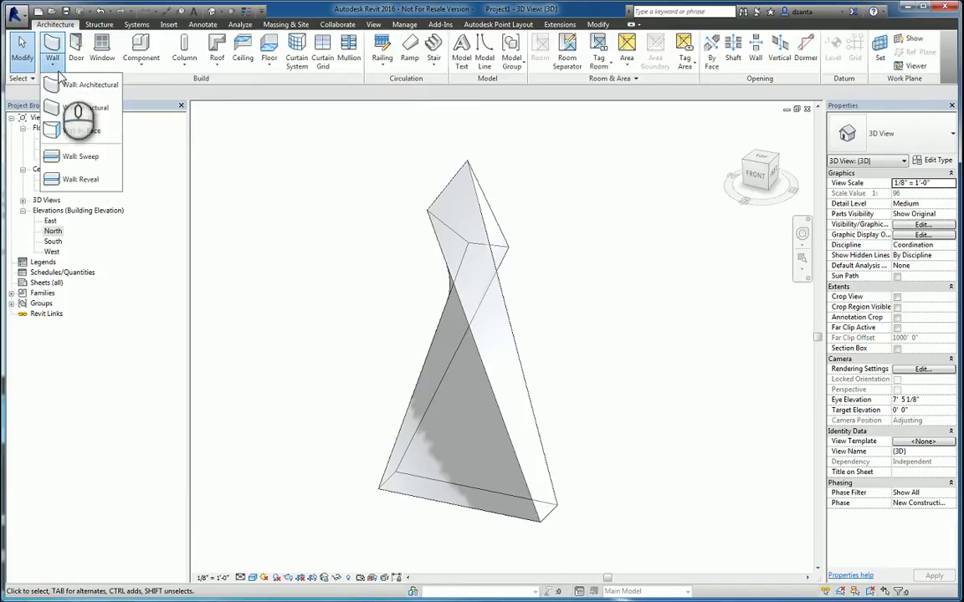
pyautogui.click(216, 66)
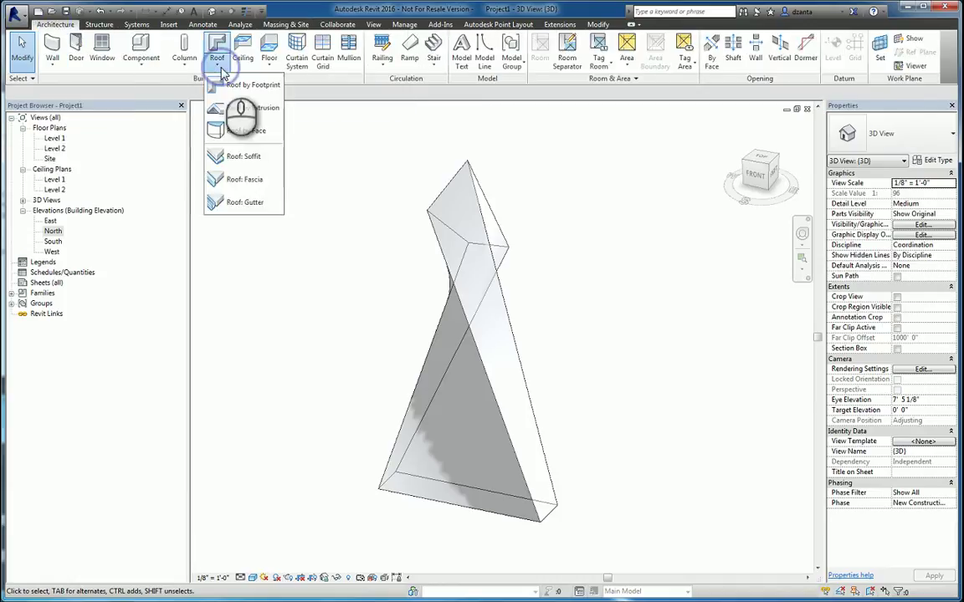
pyautogui.click(268, 65)
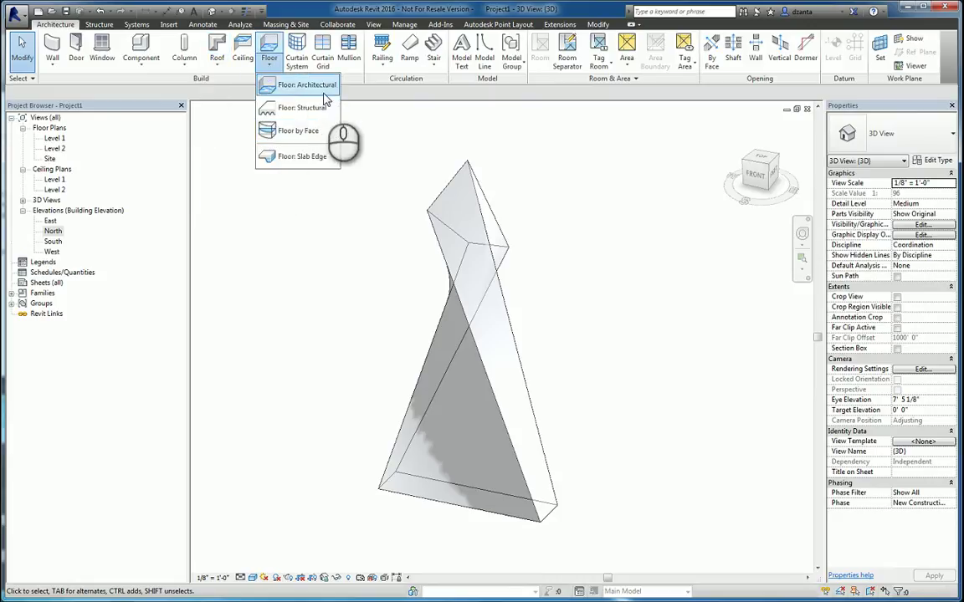
pyautogui.click(341, 89)
pyautogui.click(297, 25)
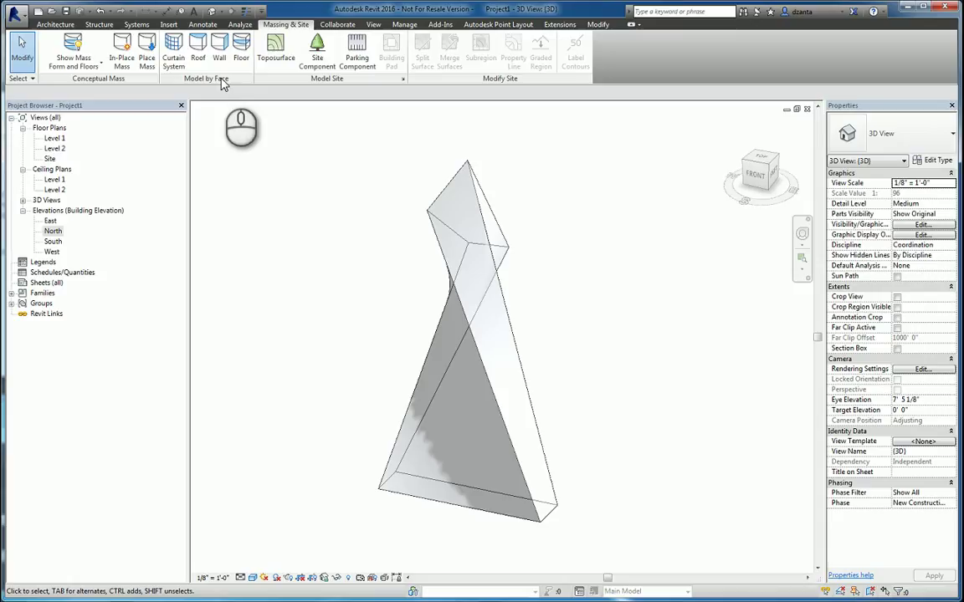
# Start a curtain system by face using the 5' x 10' type, leaving its type properties unchanged
pyautogui.click(173, 50)
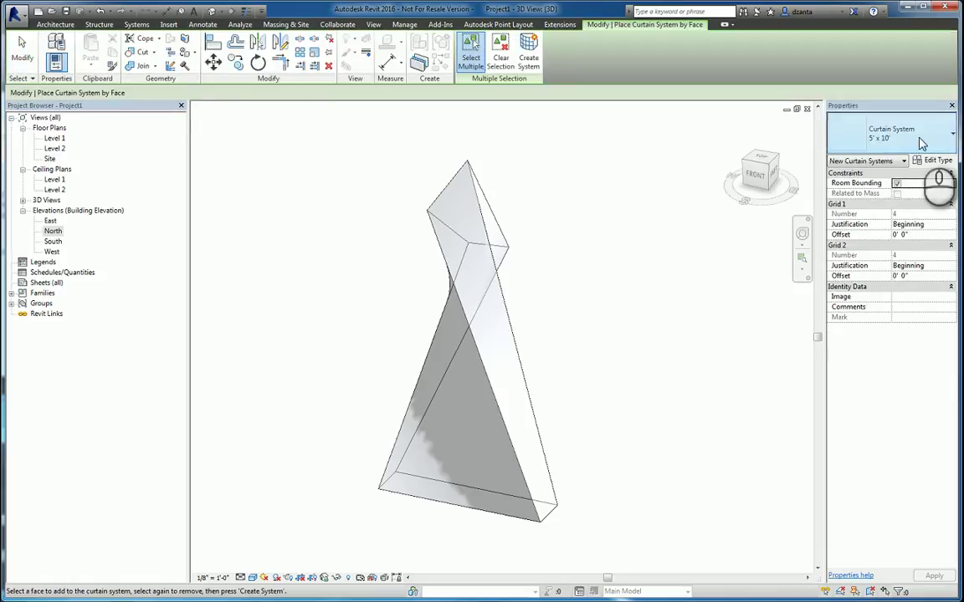
pyautogui.click(921, 143)
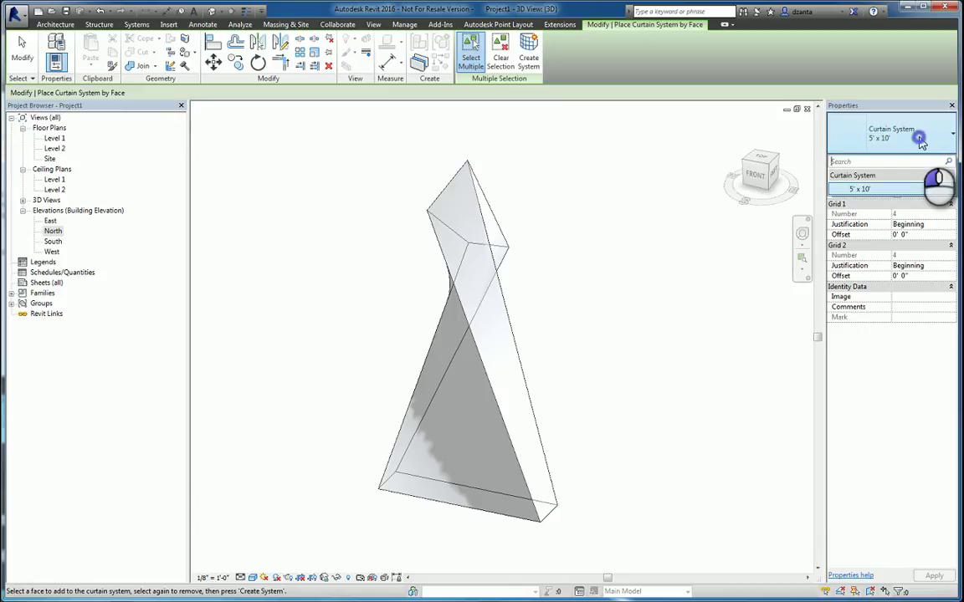
pyautogui.click(929, 188)
pyautogui.click(935, 162)
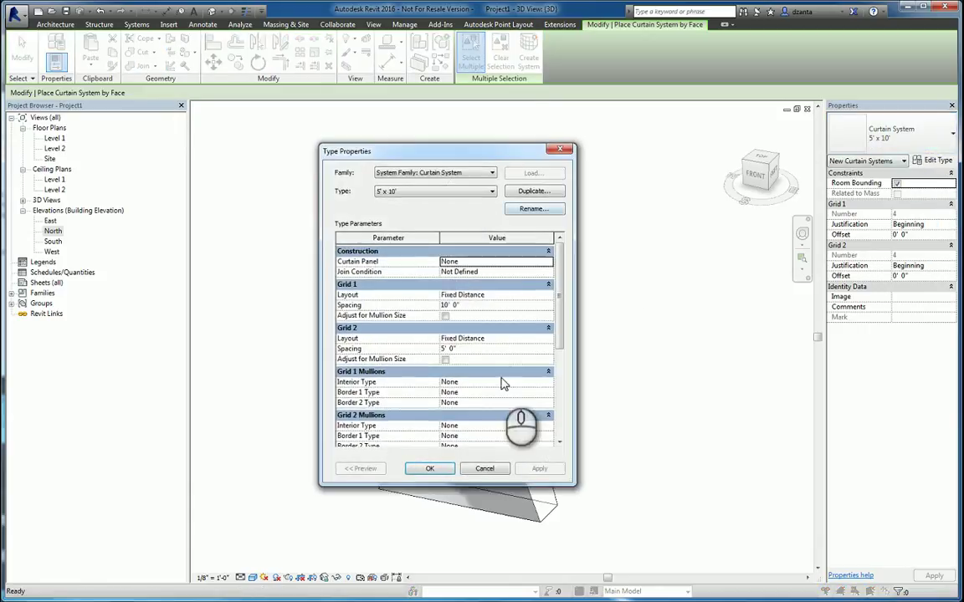
pyautogui.click(491, 469)
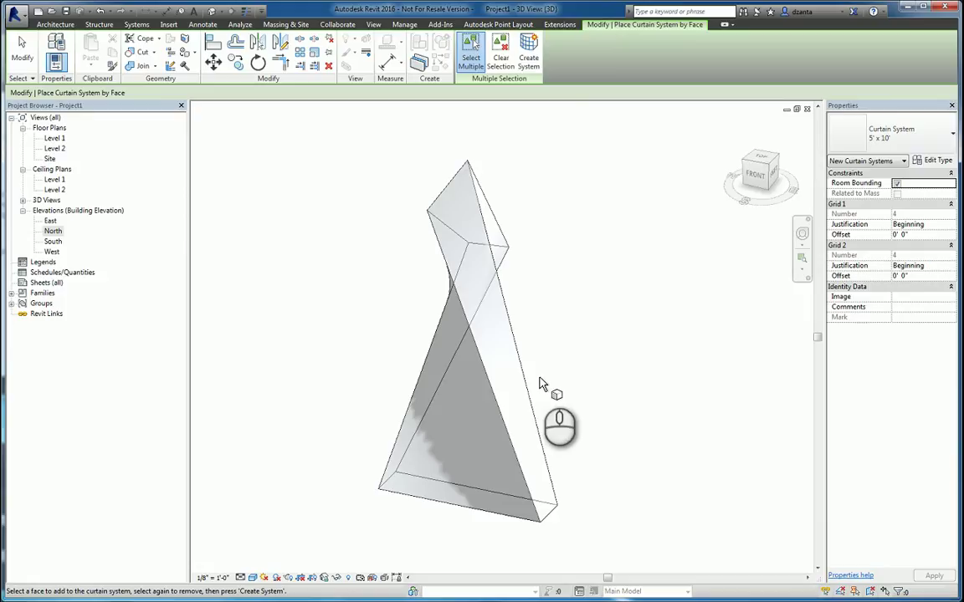
# Pick the mass's narrow side faces and create the curtain systems
pyautogui.click(511, 426)
pyautogui.keyDown('shift'); pyautogui.moveTo(564, 393); pyautogui.dragTo(757, 410, button='middle'); pyautogui.keyUp('shift')
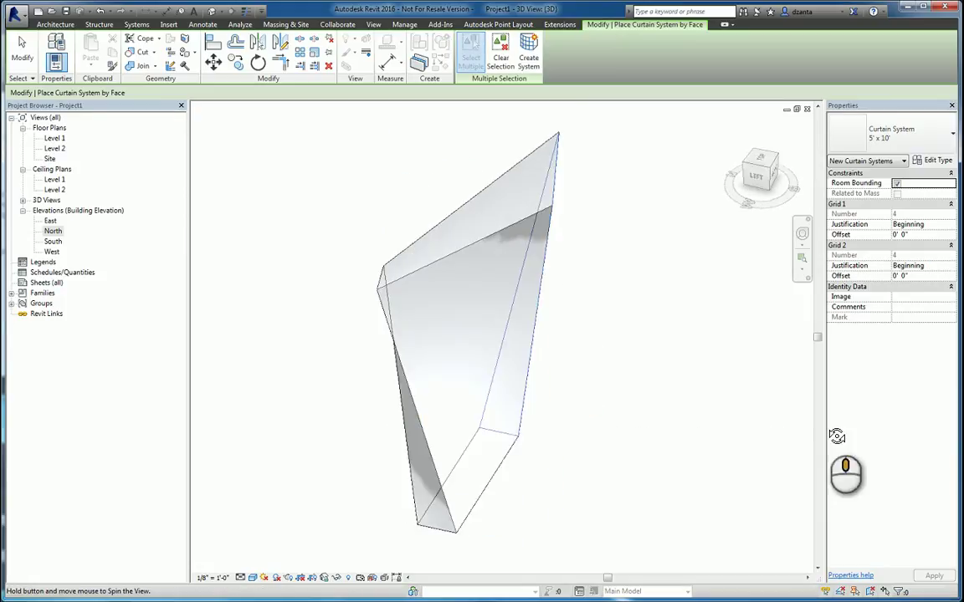
pyautogui.keyDown('shift'); pyautogui.moveTo(433, 474); pyautogui.dragTo(718, 321, button='middle'); pyautogui.keyUp('shift')
pyautogui.click(520, 71)
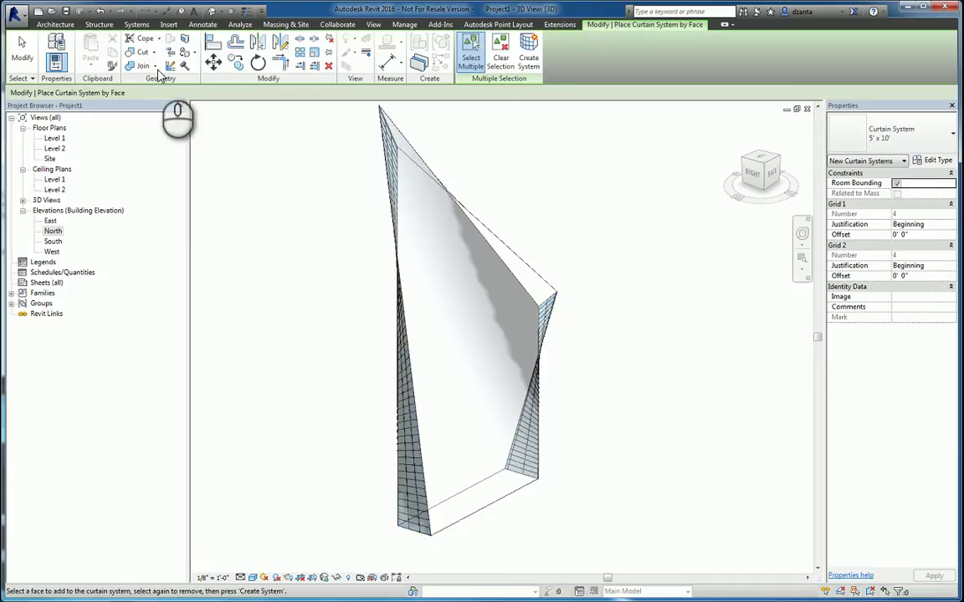
pyautogui.click(21, 48)
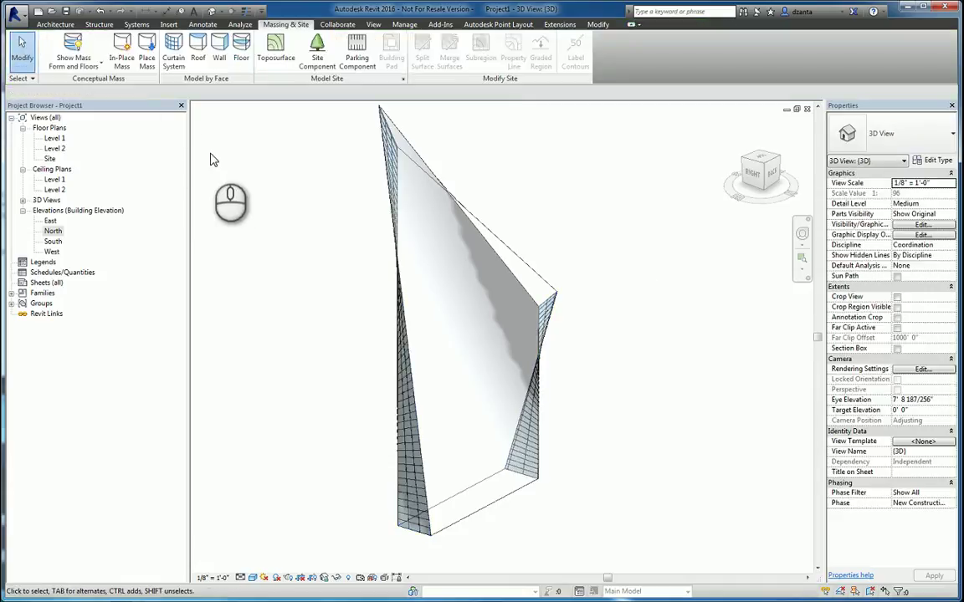
# Start a roof by face and duplicate the Generic - 9" type as Generic -test
pyautogui.click(197, 50)
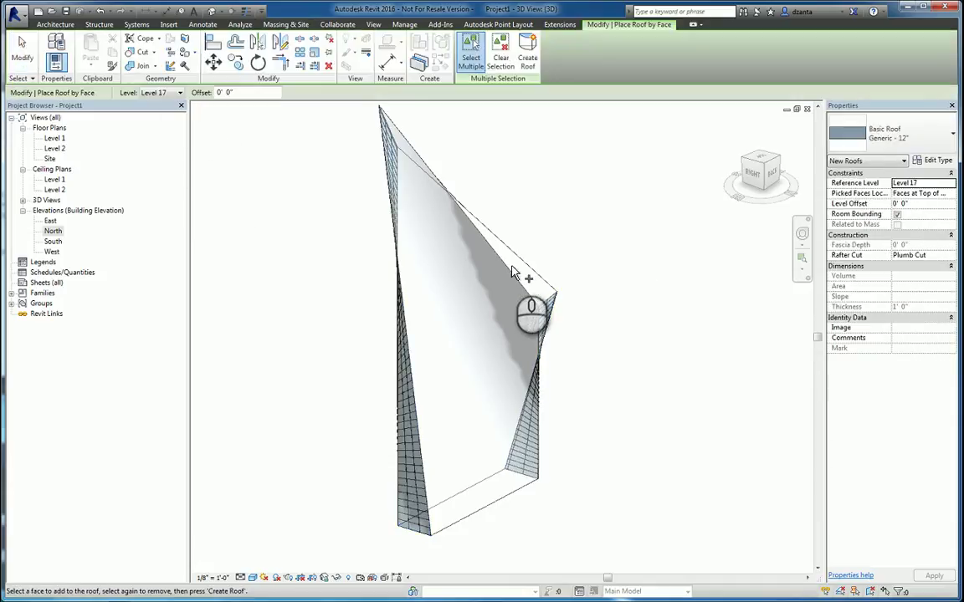
pyautogui.keyDown('shift'); pyautogui.moveTo(576, 293); pyautogui.dragTo(679, 217, button='middle'); pyautogui.keyUp('shift')
pyautogui.click(928, 138)
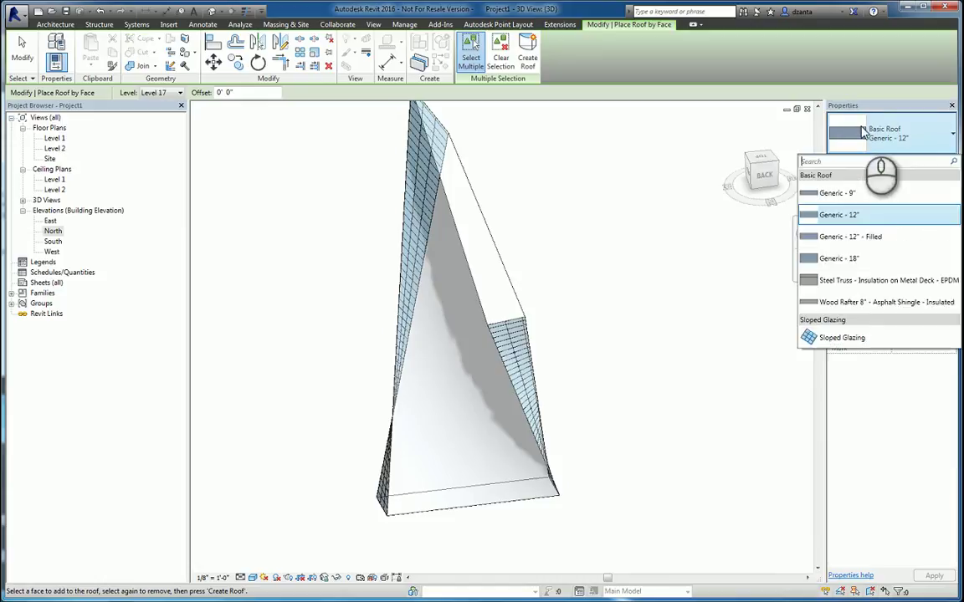
pyautogui.click(858, 192)
pyautogui.click(936, 160)
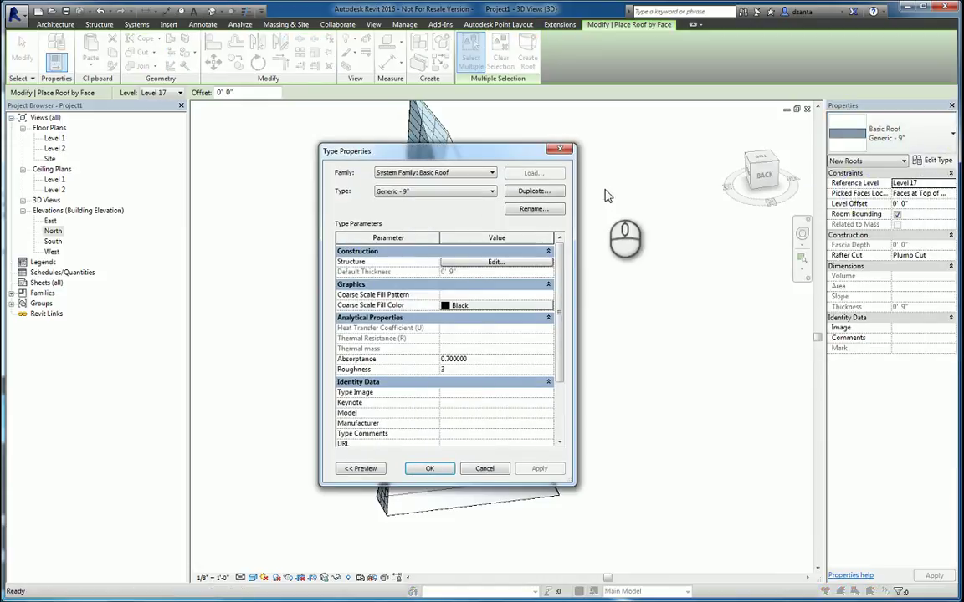
pyautogui.click(533, 191)
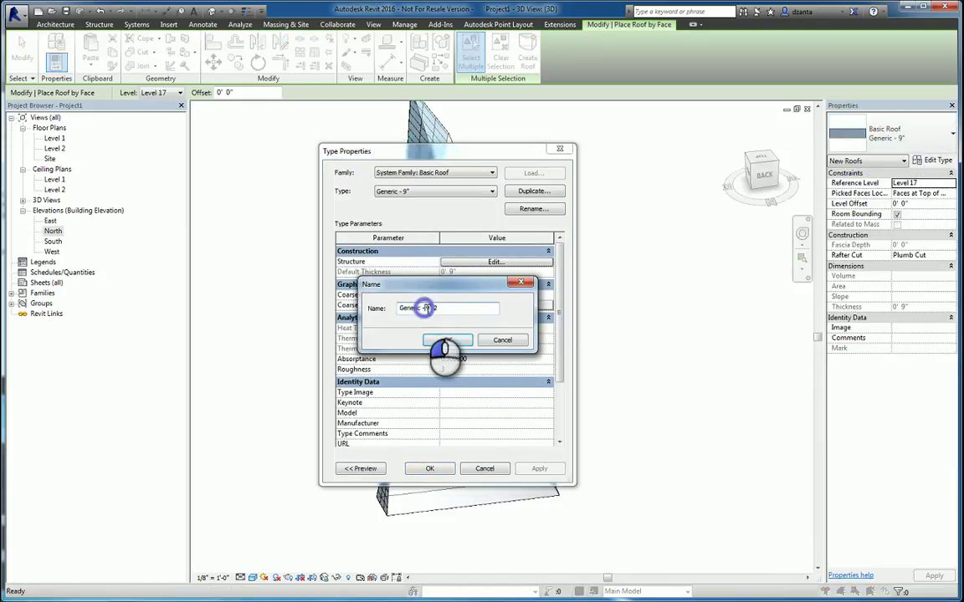
pyautogui.moveTo(426, 308); pyautogui.dragTo(450, 301)
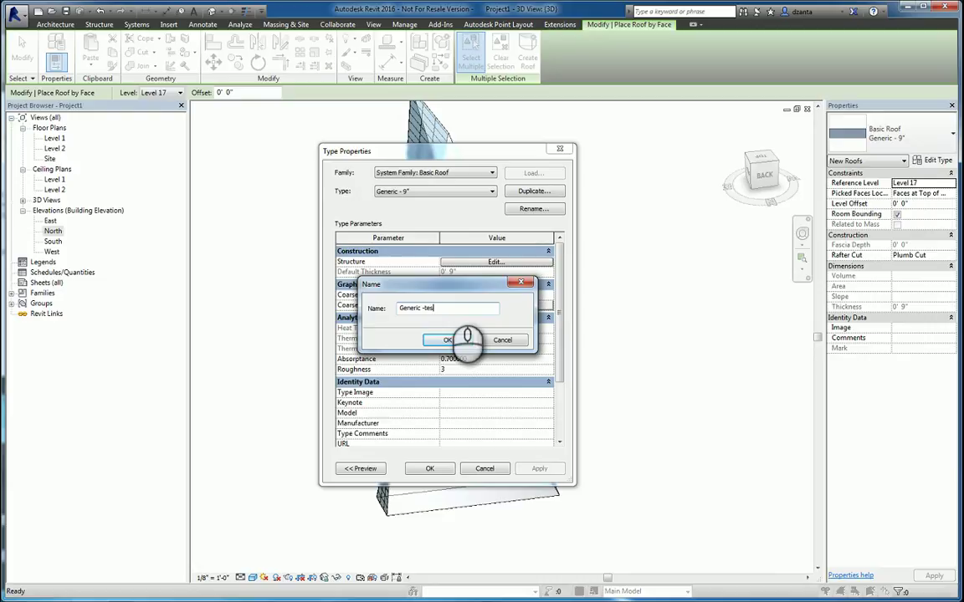
pyautogui.click(448, 341)
# Set the Generic -test roof's structure layer material to Cherry
pyautogui.click(488, 262)
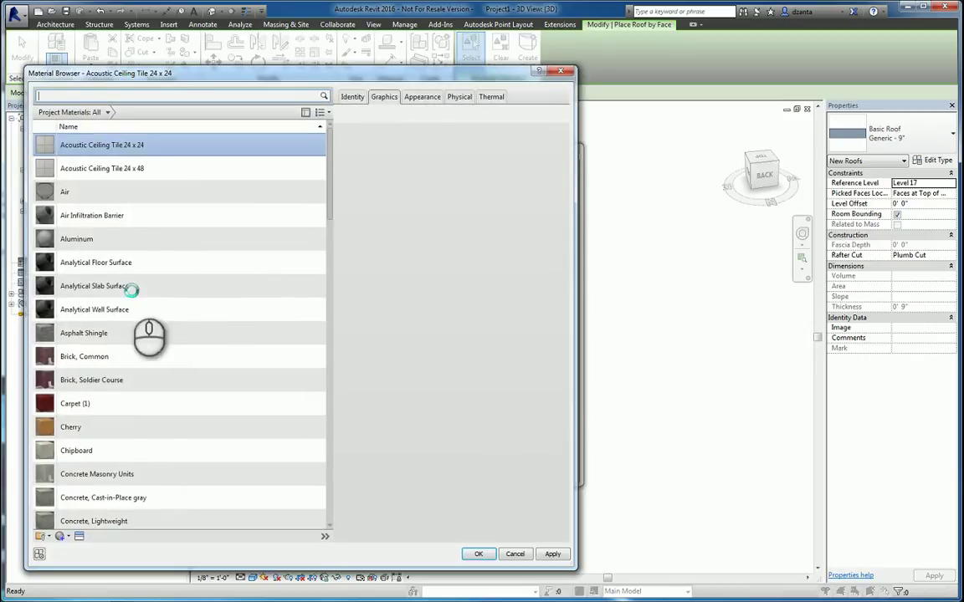
pyautogui.click(125, 430)
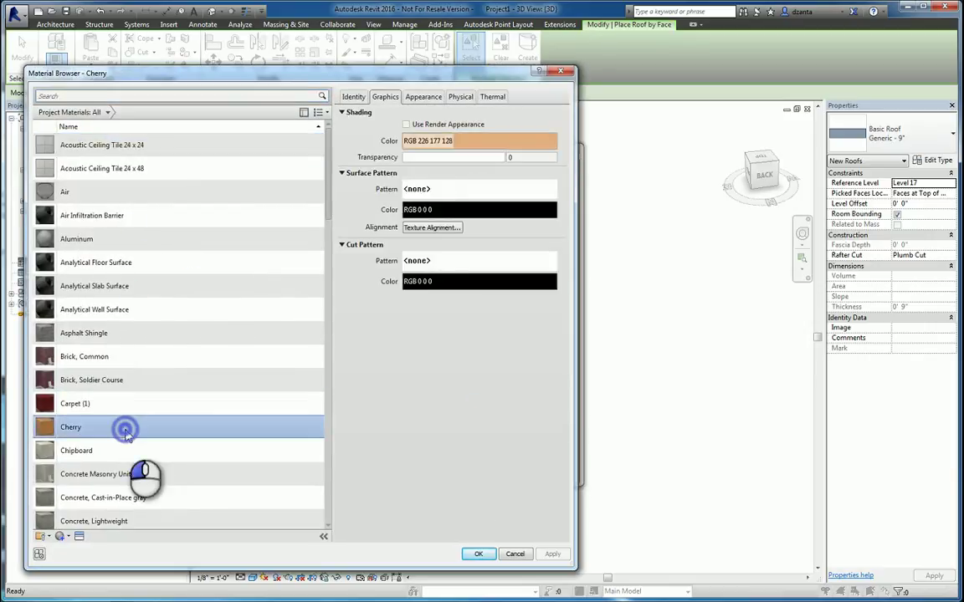
pyautogui.click(126, 430)
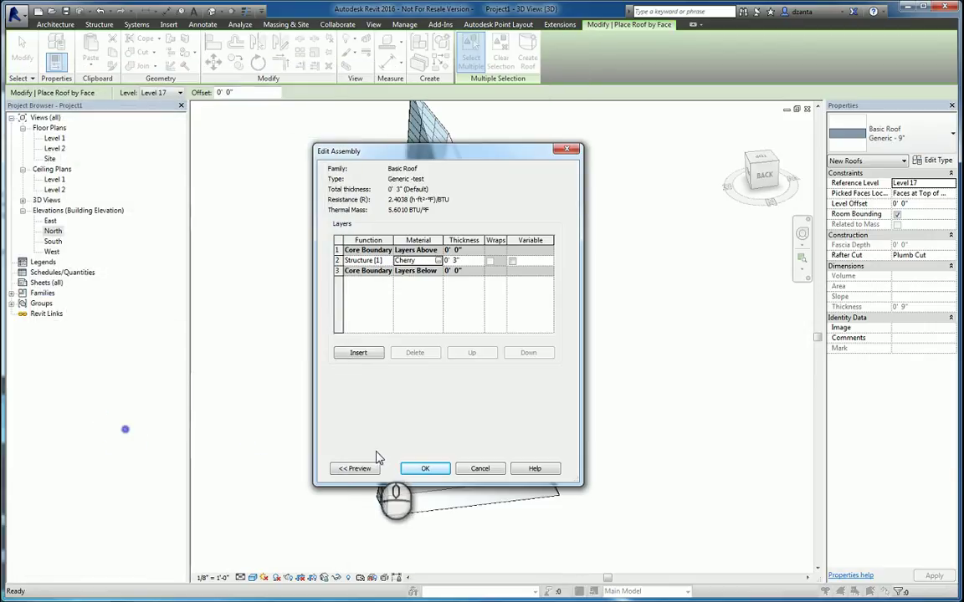
pyautogui.click(426, 469)
pyautogui.click(448, 470)
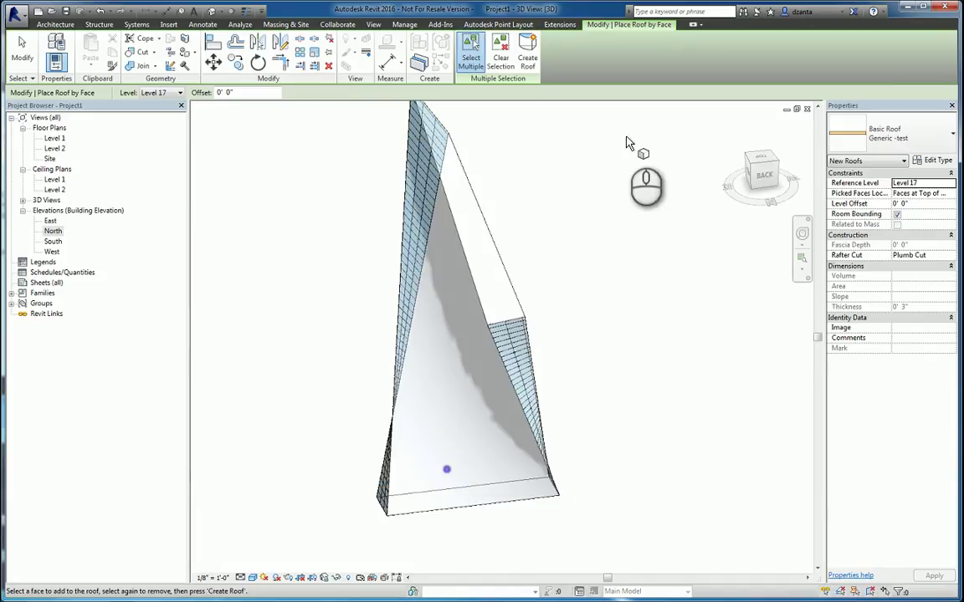
# Pick the mass's top face and create the roof on it
pyautogui.keyDown('shift'); pyautogui.moveTo(573, 249); pyautogui.dragTo(410, 263, button='middle'); pyautogui.keyUp('shift')
pyautogui.click(501, 296)
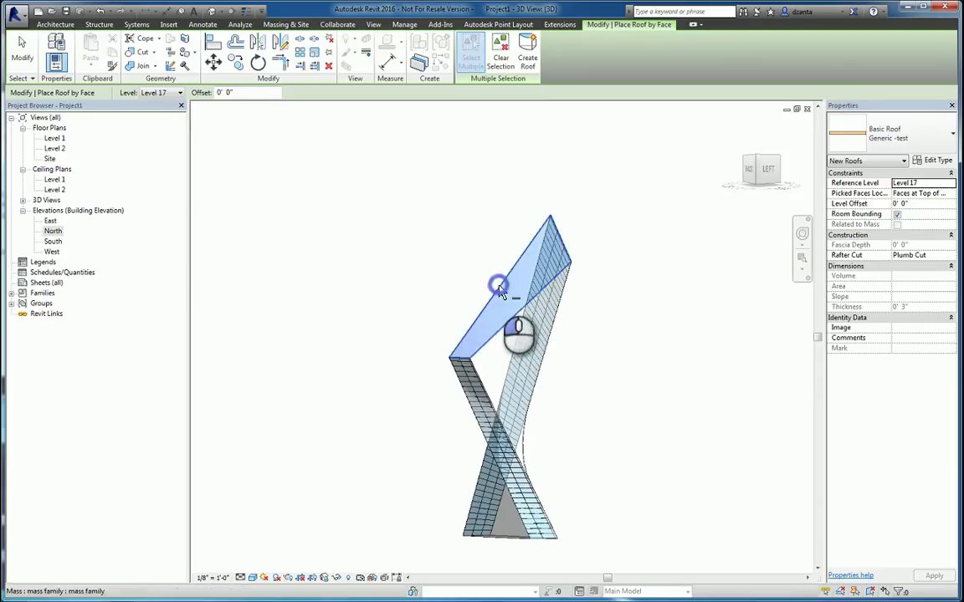
pyautogui.click(527, 55)
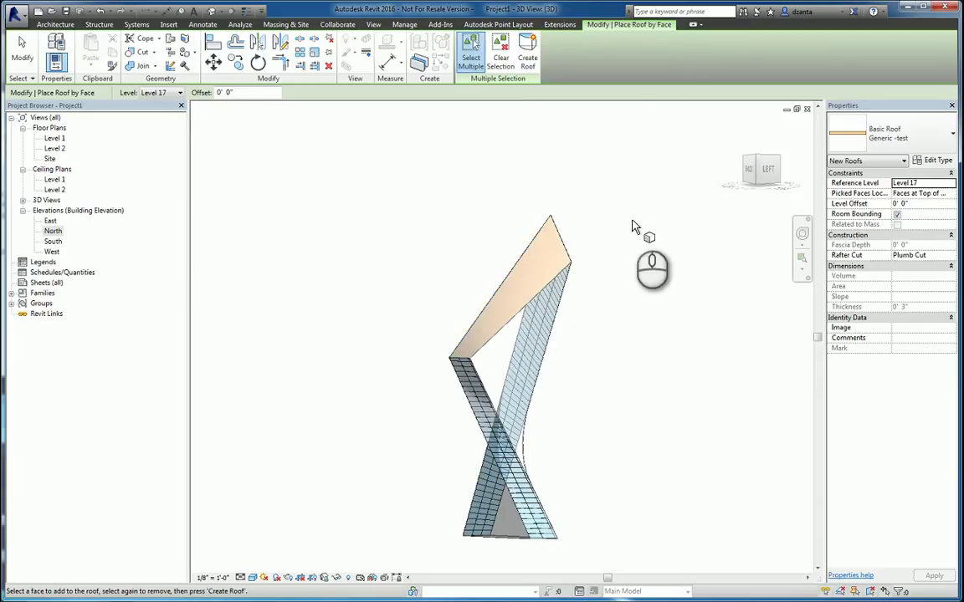
pyautogui.click(24, 59)
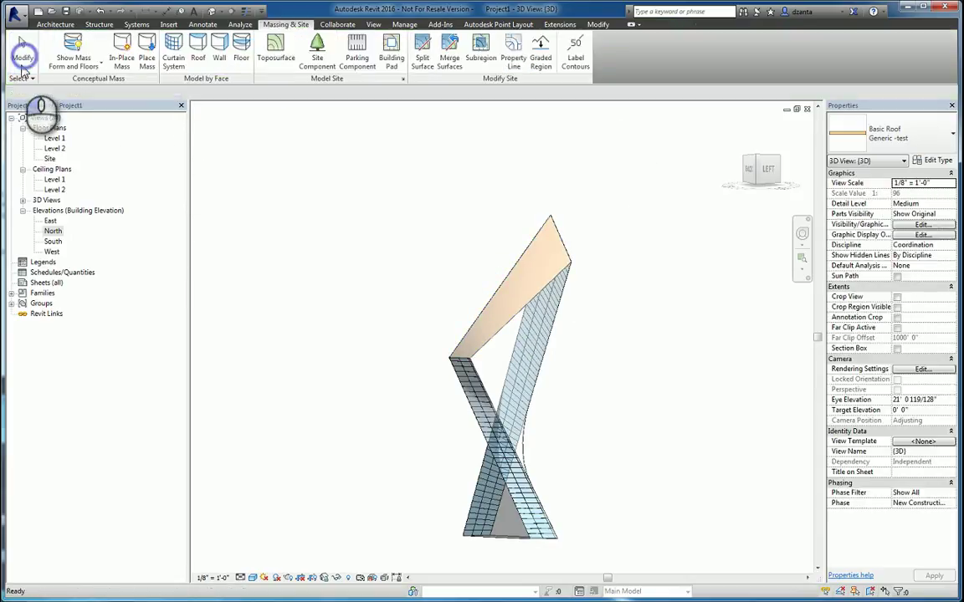
# Place an Exterior - EIFS on Mtl. Stud wall on a mass face with Wall by Face
pyautogui.click(219, 57)
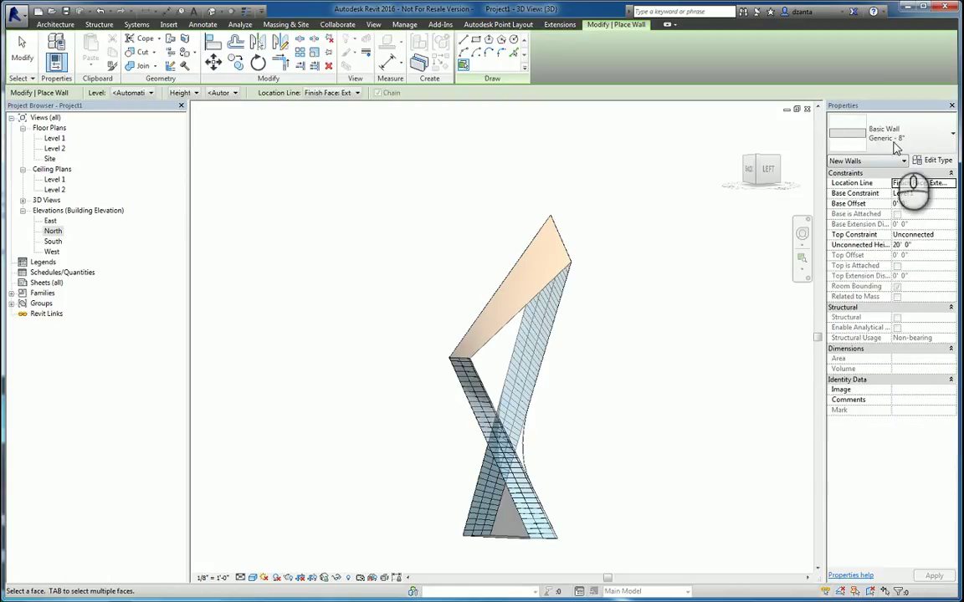
pyautogui.click(896, 144)
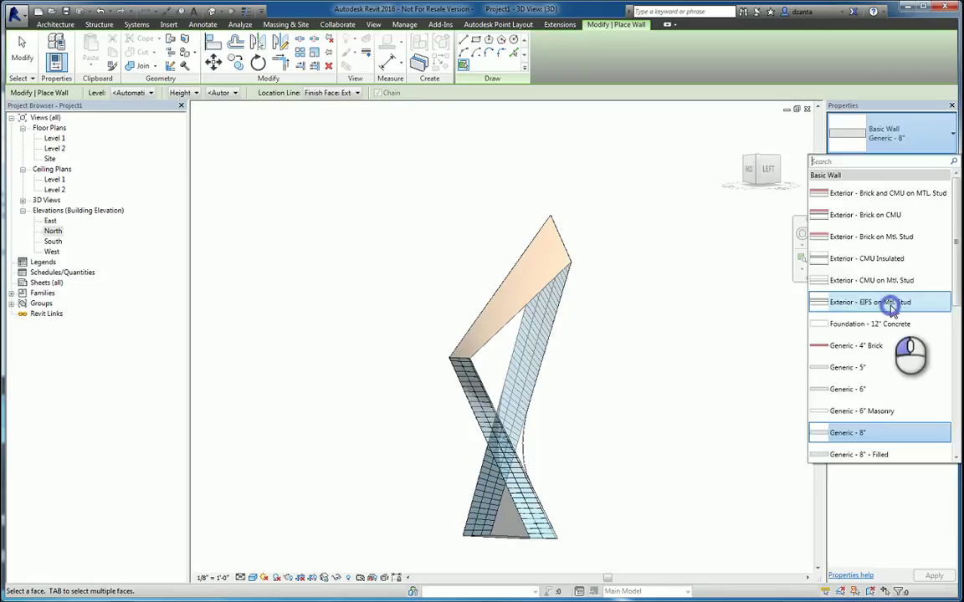
pyautogui.click(899, 304)
pyautogui.keyDown('shift'); pyautogui.moveTo(598, 414); pyautogui.dragTo(698, 378, button='middle'); pyautogui.keyUp('shift')
# Switch the wall type to Generic - 4" Brick, clad another mass face, and finish placing walls
pyautogui.click(895, 134)
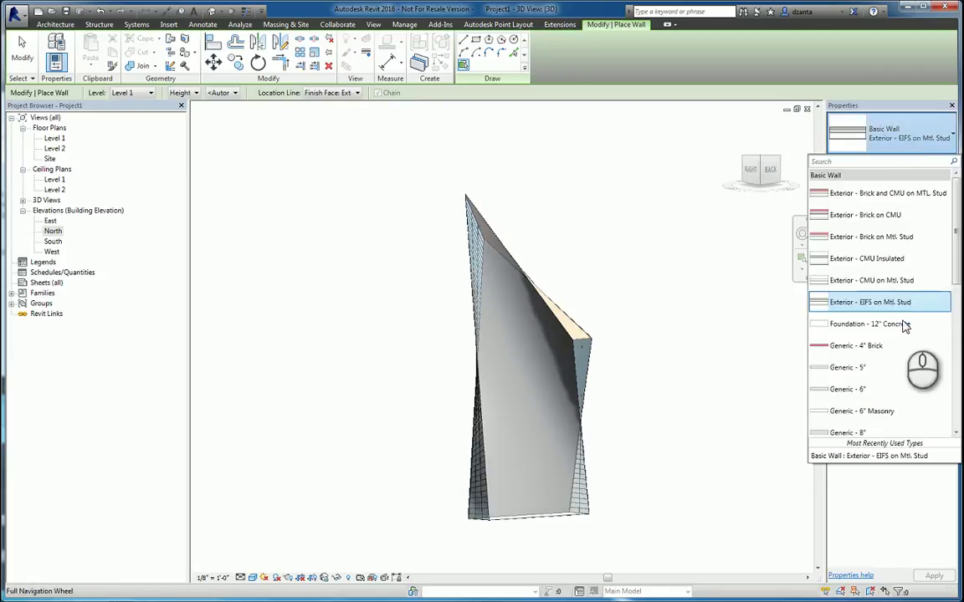
pyautogui.click(898, 346)
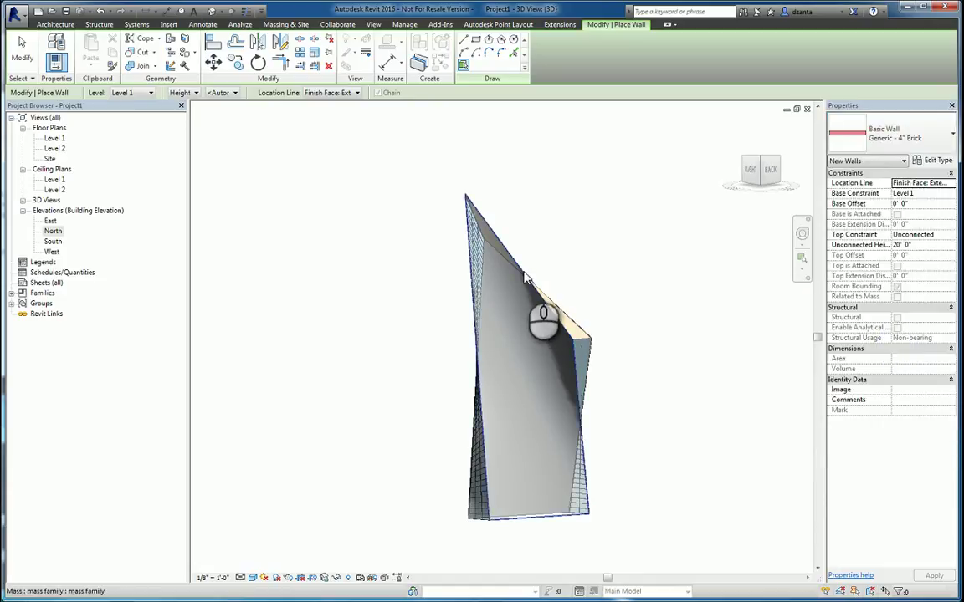
pyautogui.keyDown('shift'); pyautogui.moveTo(524, 281); pyautogui.dragTo(303, 79, button='middle'); pyautogui.keyUp('shift')
pyautogui.click(24, 60)
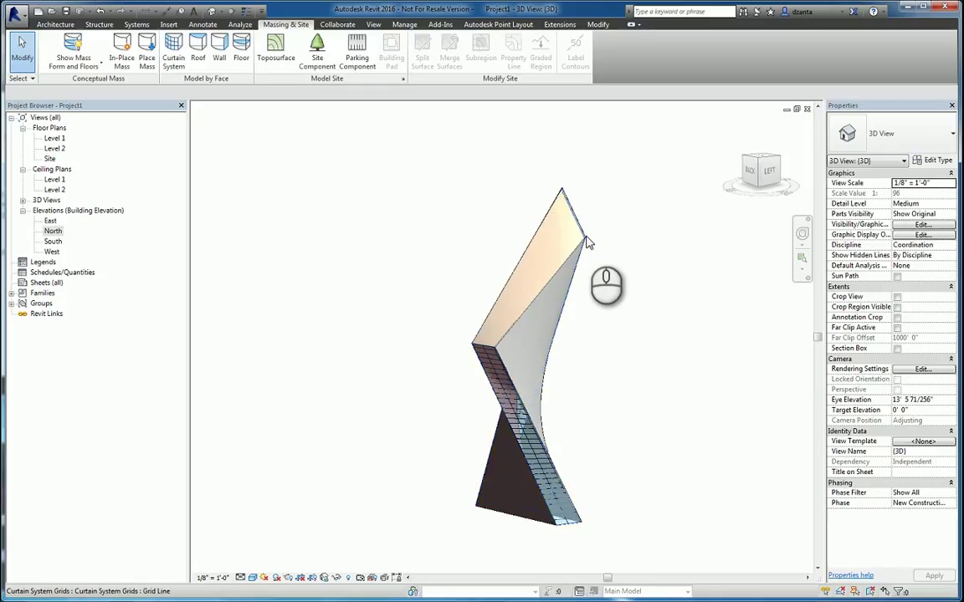
# Crossing-select the whole tower and filter the selection down to the Mass category only
pyautogui.moveTo(660, 143); pyautogui.dragTo(388, 556)
pyautogui.click(466, 51)
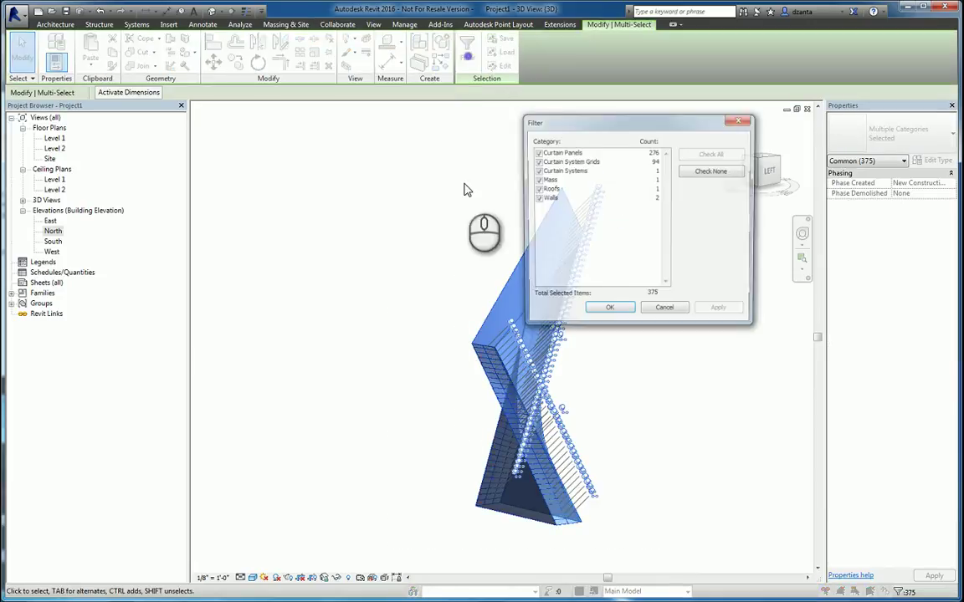
pyautogui.click(710, 171)
pyautogui.click(536, 179)
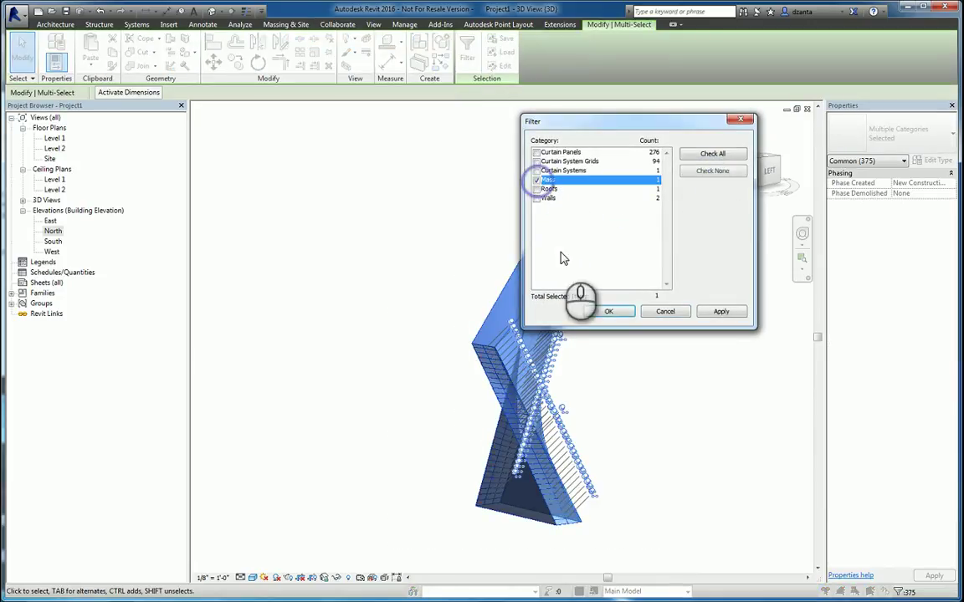
pyautogui.click(610, 312)
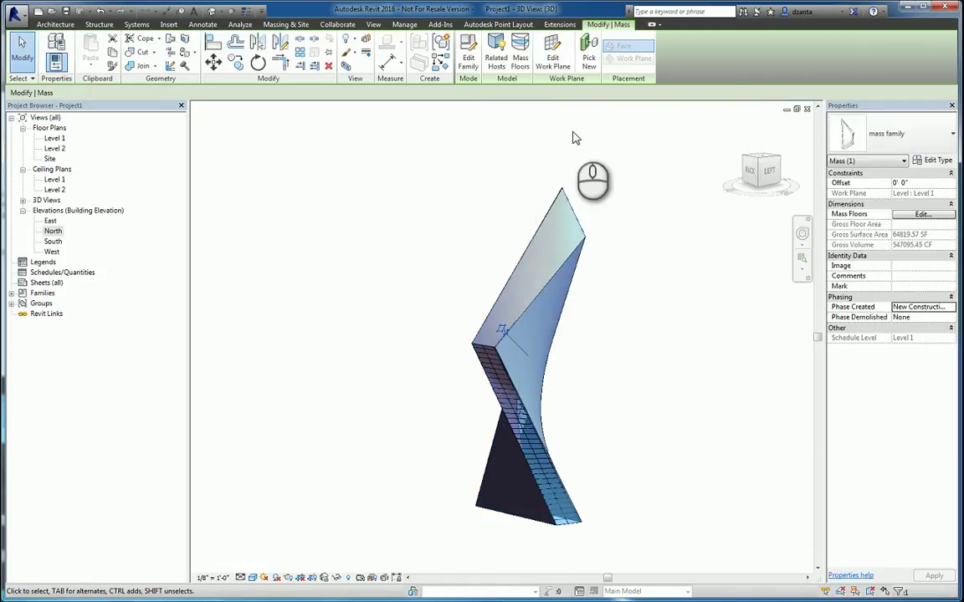
# Create mass floors at Level 1 through Level 30, then deselect the mass
pyautogui.click(526, 70)
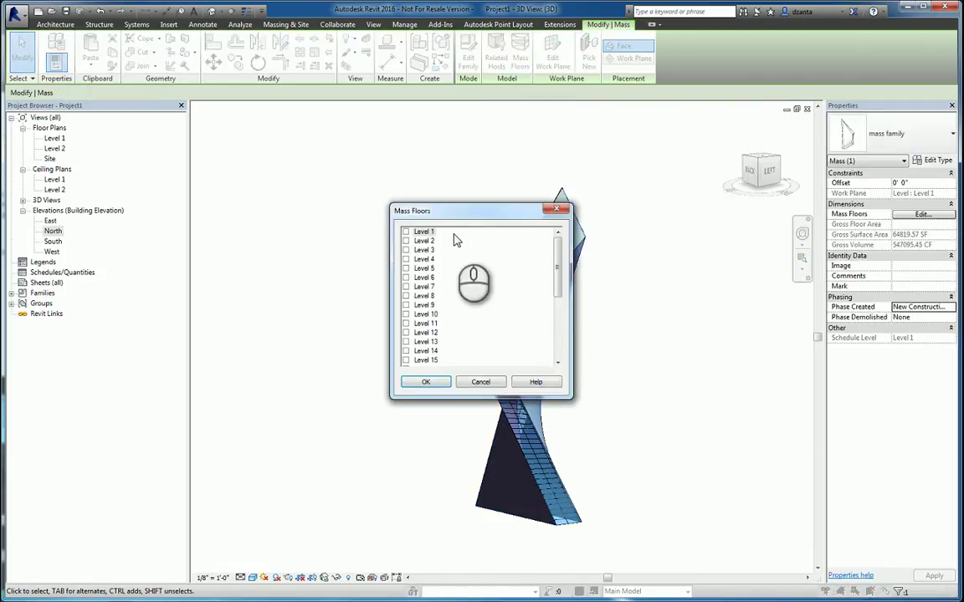
pyautogui.click(423, 231)
pyautogui.click(554, 259)
pyautogui.moveTo(554, 260); pyautogui.dragTo(557, 345)
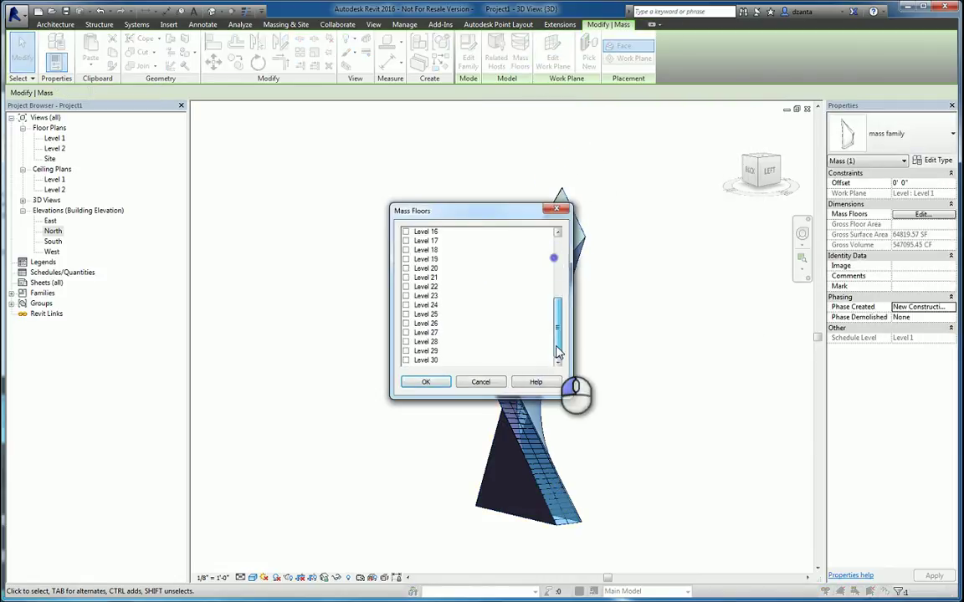
pyautogui.keyDown('shift'); pyautogui.click(429, 360); pyautogui.keyUp('shift')
pyautogui.click(405, 361)
pyautogui.click(425, 381)
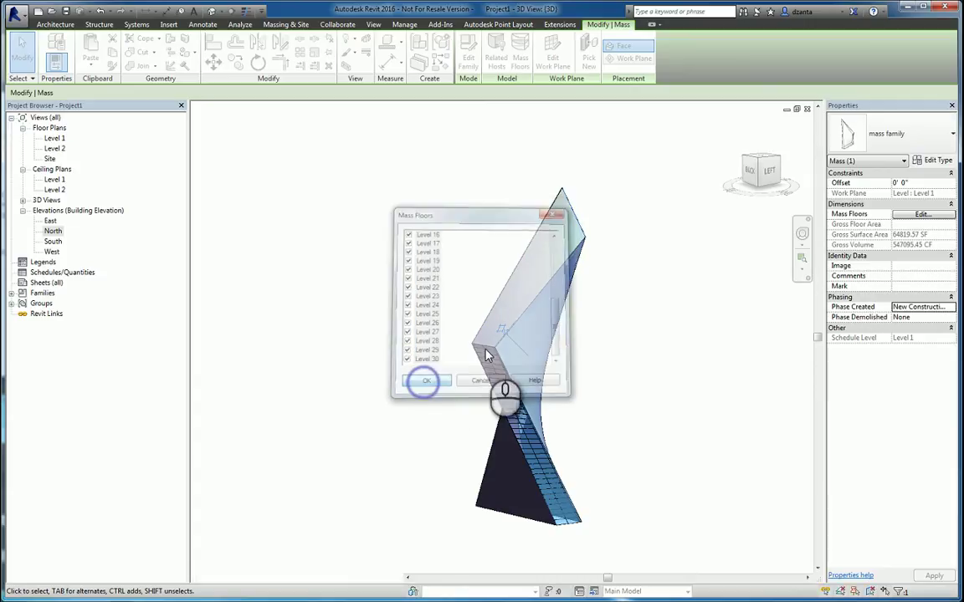
pyautogui.click(619, 340)
pyautogui.keyDown('shift'); pyautogui.moveTo(619, 340); pyautogui.dragTo(628, 320, button='middle'); pyautogui.keyUp('shift')
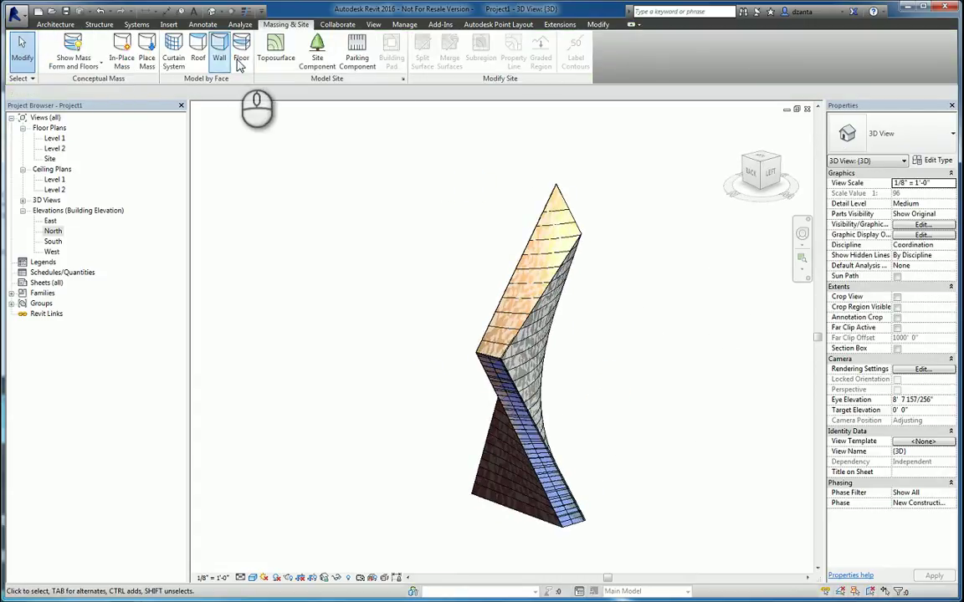
# Create 3" LW Concrete on 2" Metal Deck floors on all mass floors, then exit Floor by Face
pyautogui.click(240, 62)
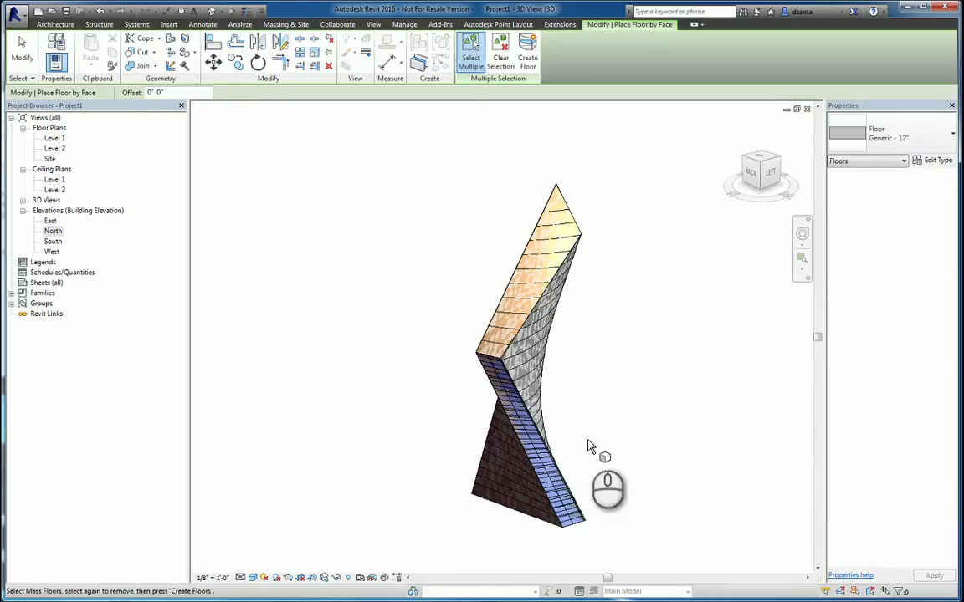
pyautogui.moveTo(626, 528); pyautogui.dragTo(344, 184)
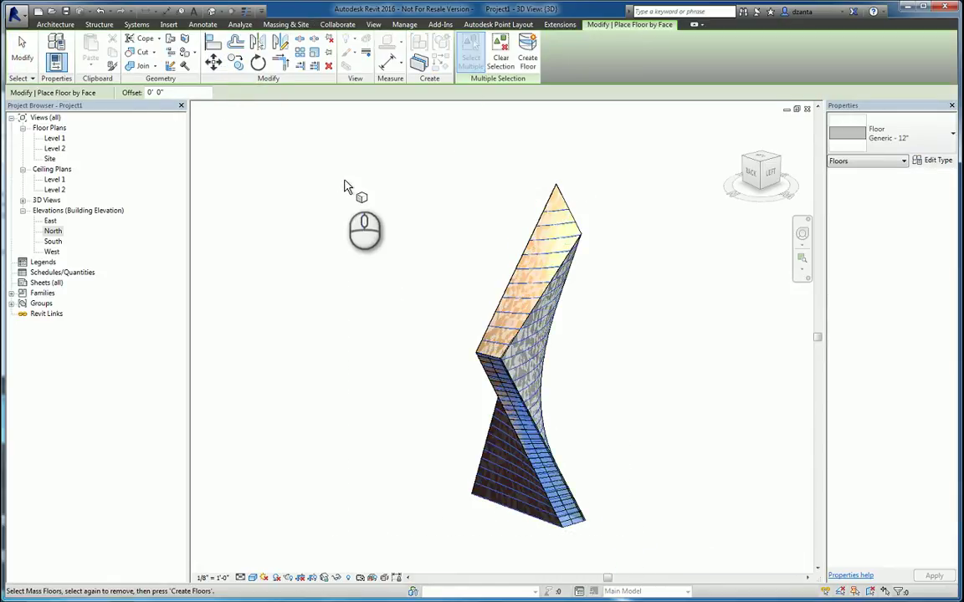
pyautogui.click(897, 144)
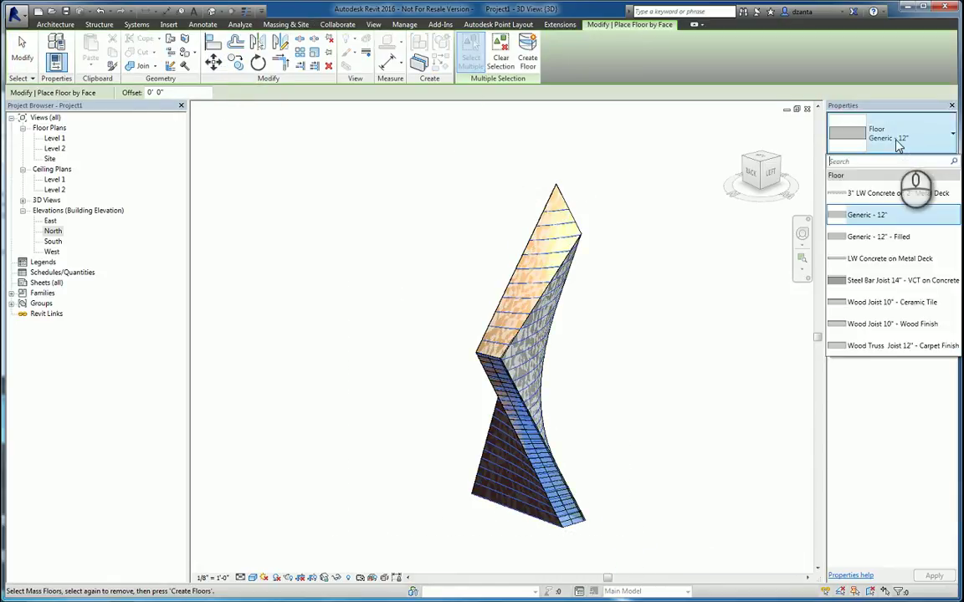
pyautogui.click(893, 194)
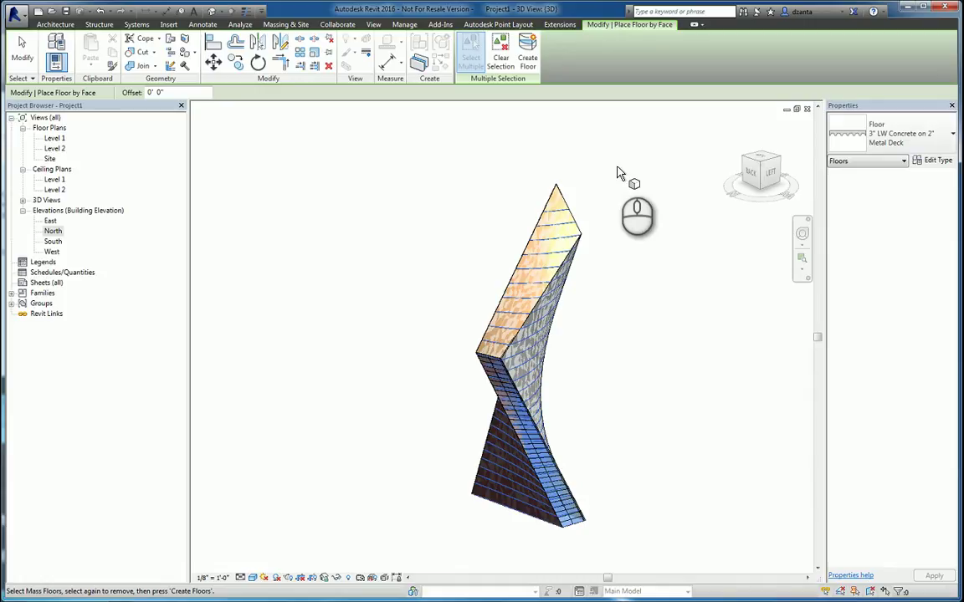
pyautogui.click(527, 63)
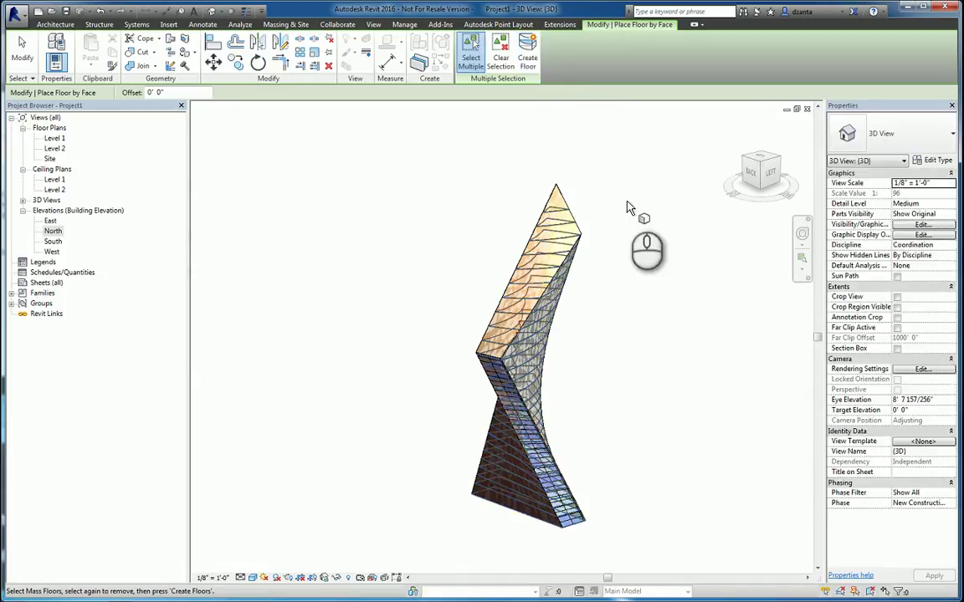
pyautogui.rightClick(333, 191)
pyautogui.click(365, 199)
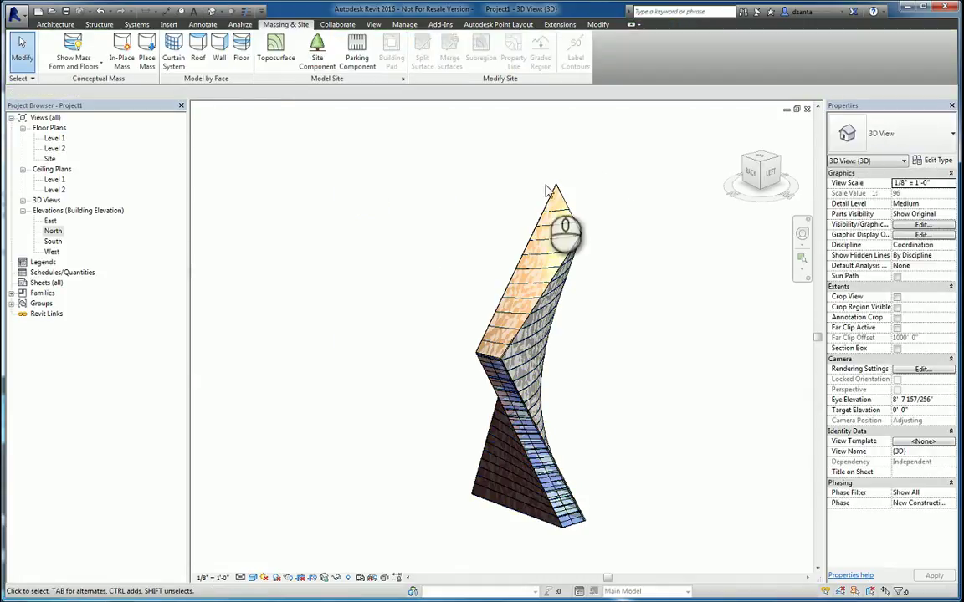
# Window-select the tower and filter the selection down to the Mass only
pyautogui.moveTo(635, 193); pyautogui.dragTo(462, 523)
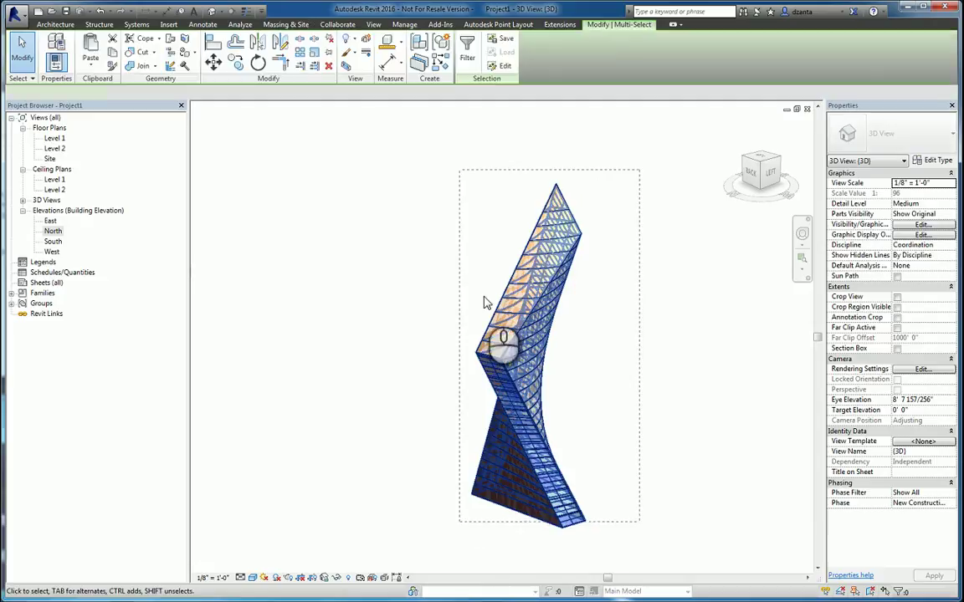
pyautogui.click(469, 54)
pyautogui.click(711, 171)
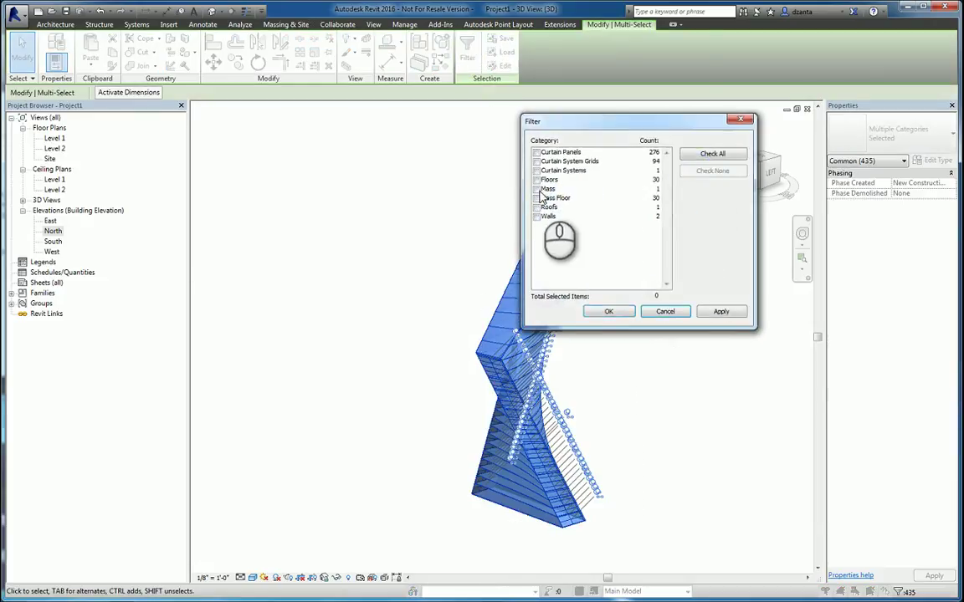
pyautogui.click(536, 189)
pyautogui.click(611, 311)
# Hide the selected mass element in the 3D view
pyautogui.rightClick(402, 172)
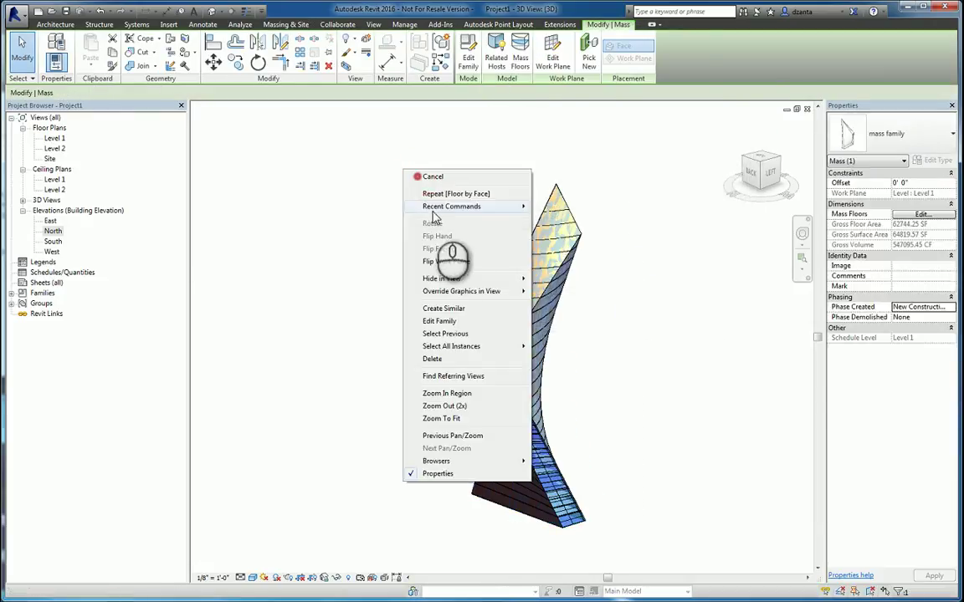
pyautogui.moveTo(480, 278)
pyautogui.click(556, 276)
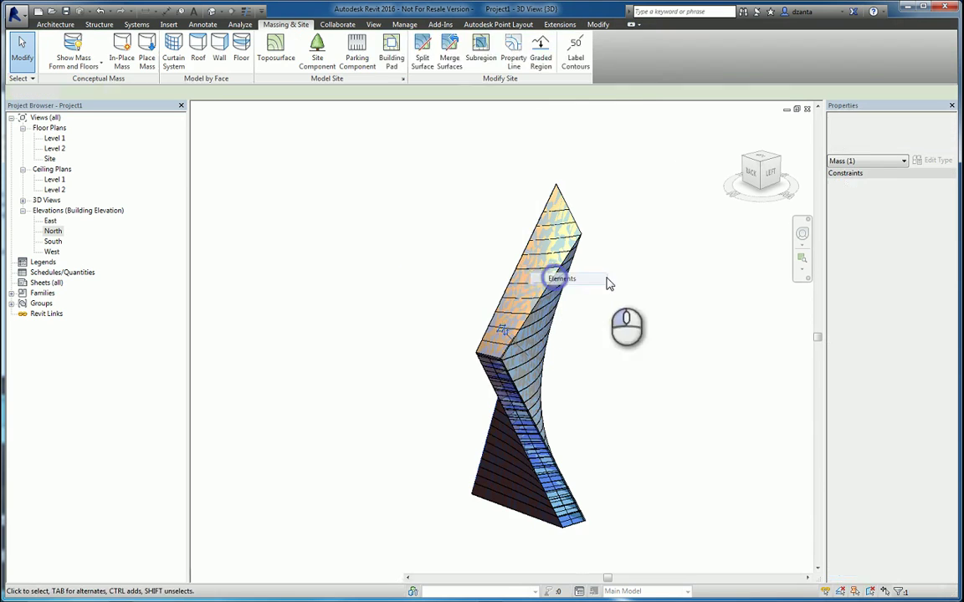
pyautogui.scroll(4, 552, 387)
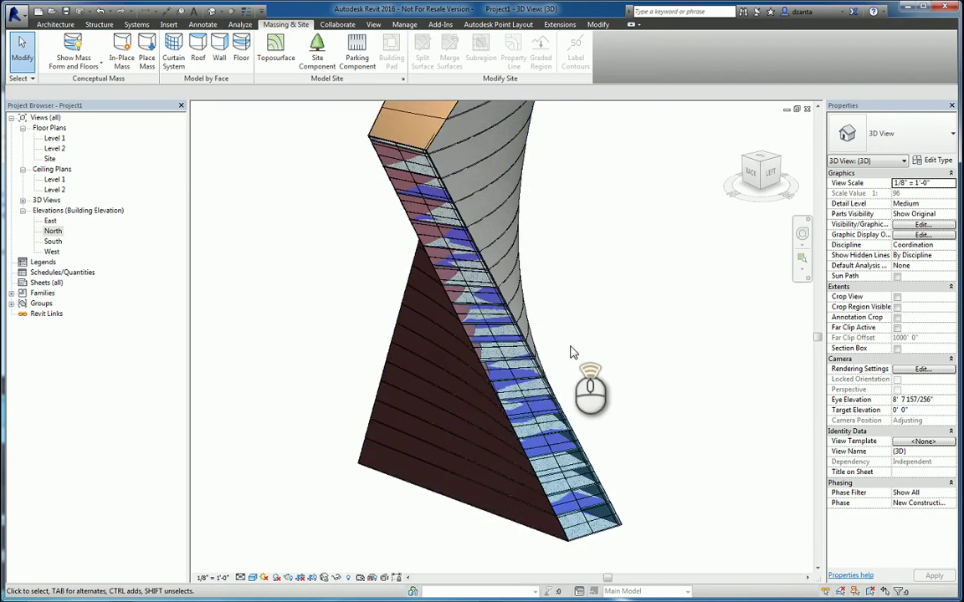
# Drag the mass's top edge down so the top slopes lower, after cancelling a self-intersection error
pyautogui.keyDown('shift'); pyautogui.moveTo(572, 347); pyautogui.dragTo(587, 307, button='middle'); pyautogui.keyUp('shift')
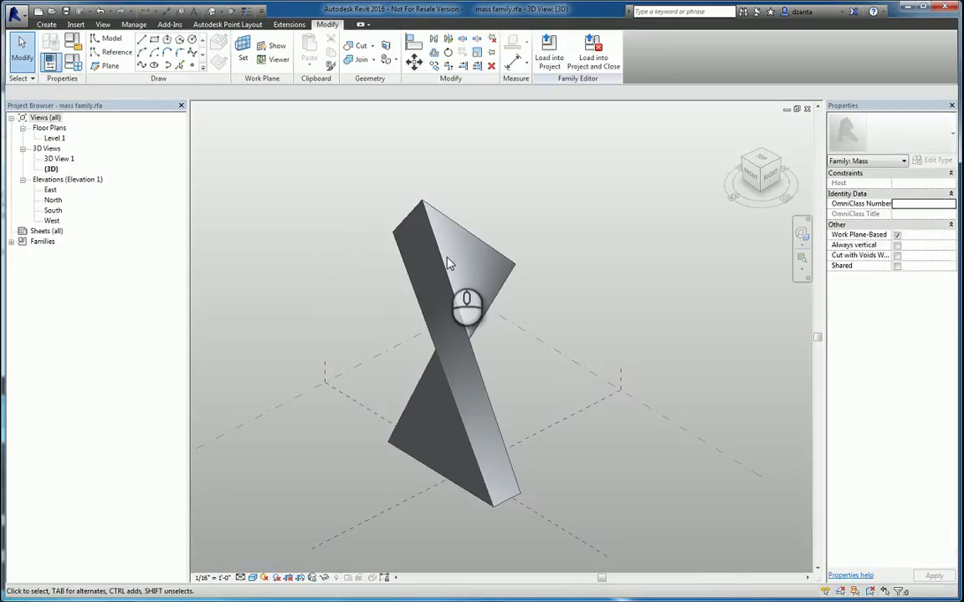
pyautogui.keyDown('shift'); pyautogui.moveTo(486, 279); pyautogui.dragTo(586, 243, button='middle'); pyautogui.keyUp('shift')
pyautogui.click(495, 237)
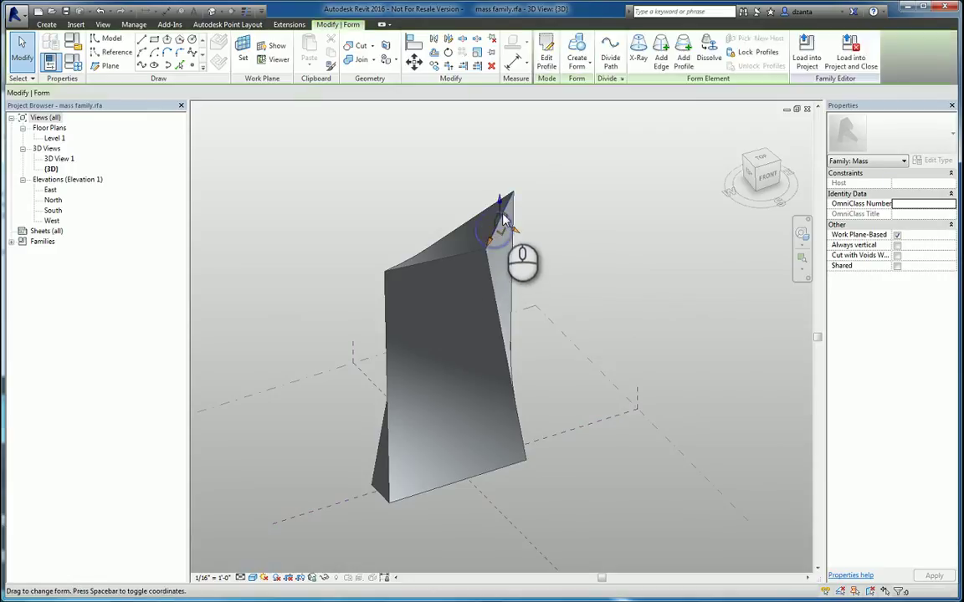
pyautogui.moveTo(518, 239); pyautogui.dragTo(572, 269)
pyautogui.click(579, 230)
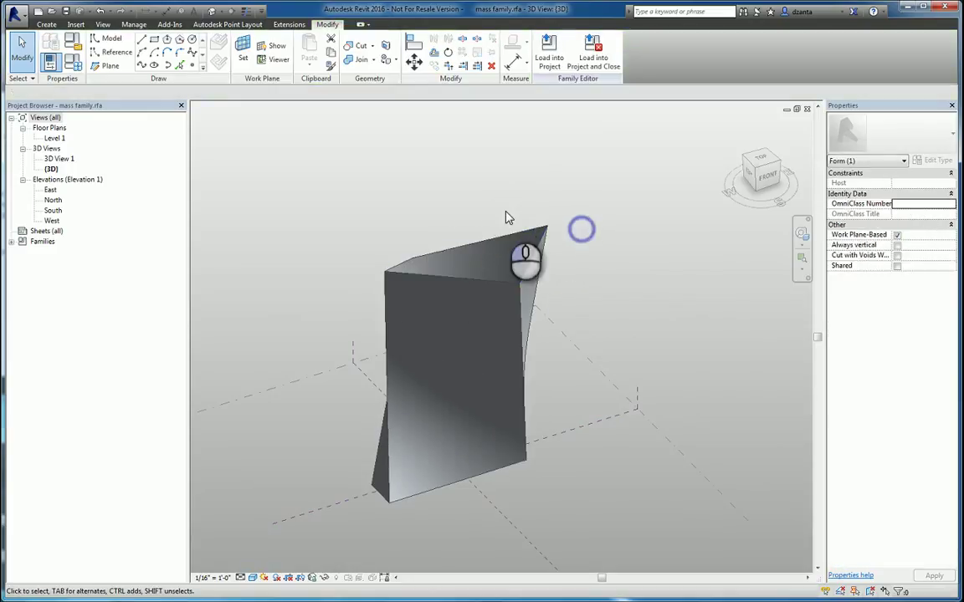
pyautogui.click(462, 276)
pyautogui.moveTo(452, 262); pyautogui.dragTo(466, 329)
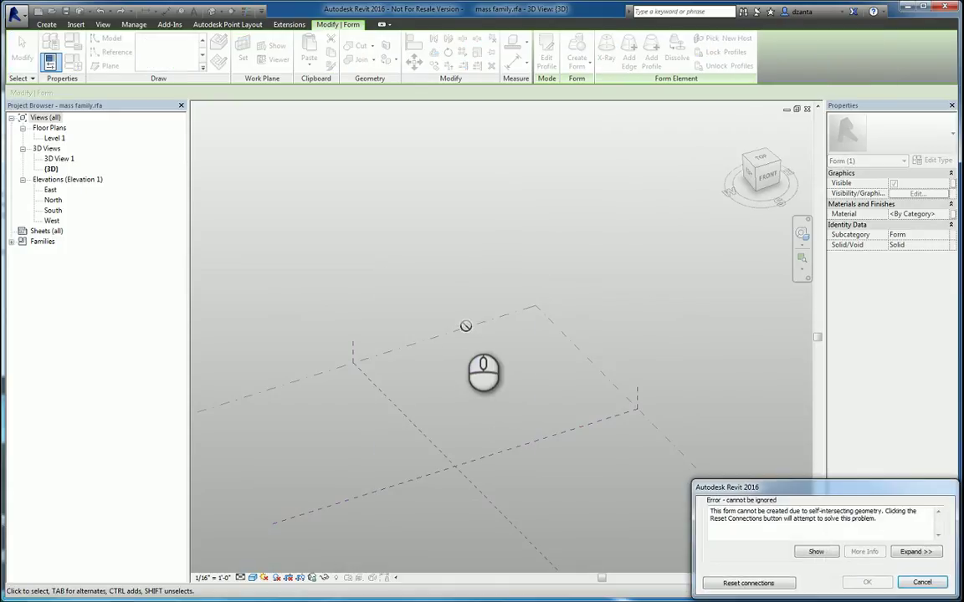
pyautogui.click(924, 583)
pyautogui.click(576, 275)
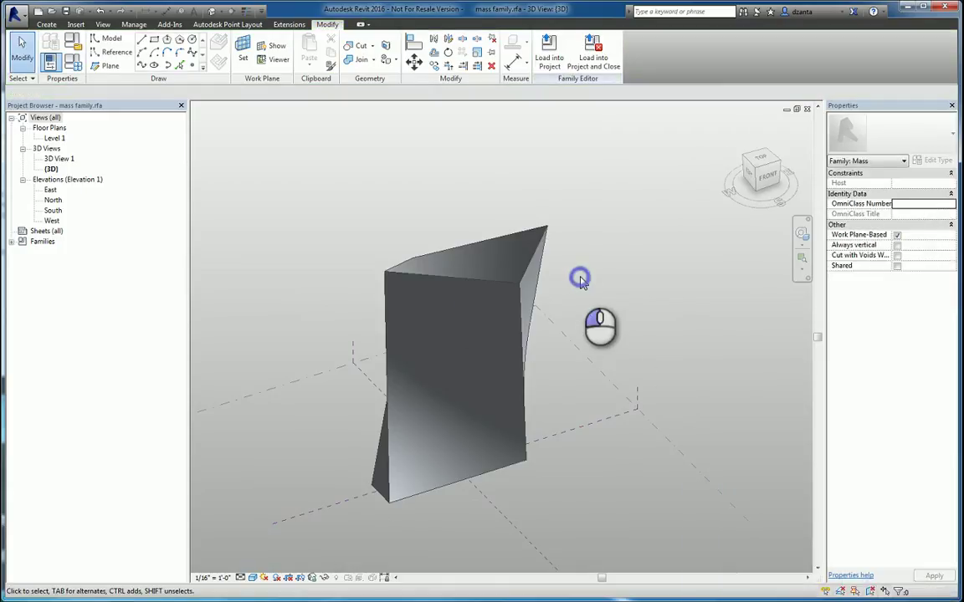
pyautogui.click(443, 276)
pyautogui.moveTo(445, 277); pyautogui.dragTo(454, 309)
pyautogui.click(372, 459)
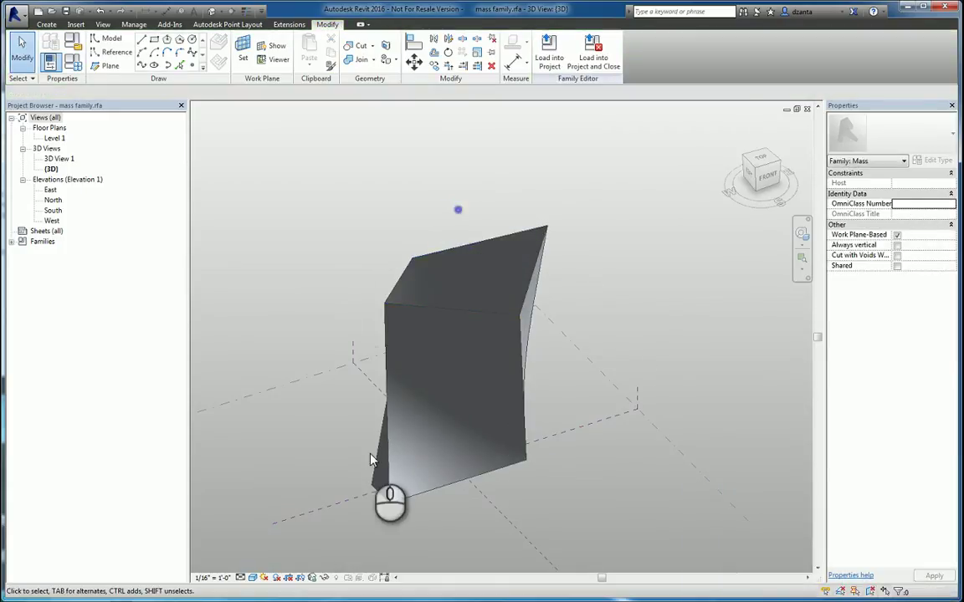
# Drag the bottom corner vertex down and outward, then load the edited mass into the project
pyautogui.click(390, 506)
pyautogui.moveTo(398, 515); pyautogui.dragTo(425, 534)
pyautogui.click(650, 290)
pyautogui.keyDown('shift'); pyautogui.moveTo(650, 290); pyautogui.dragTo(606, 330, button='middle'); pyautogui.keyUp('shift')
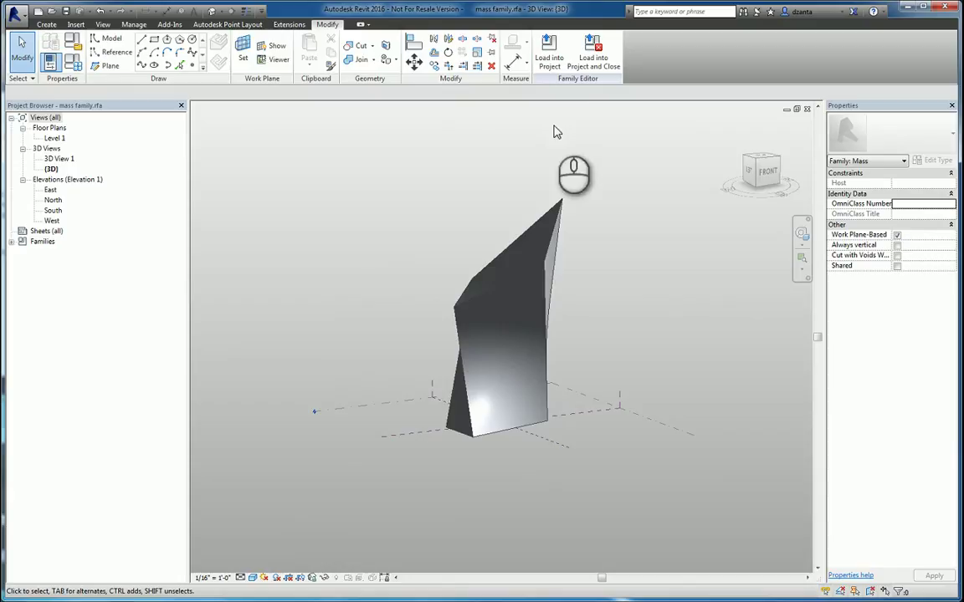
pyautogui.click(593, 55)
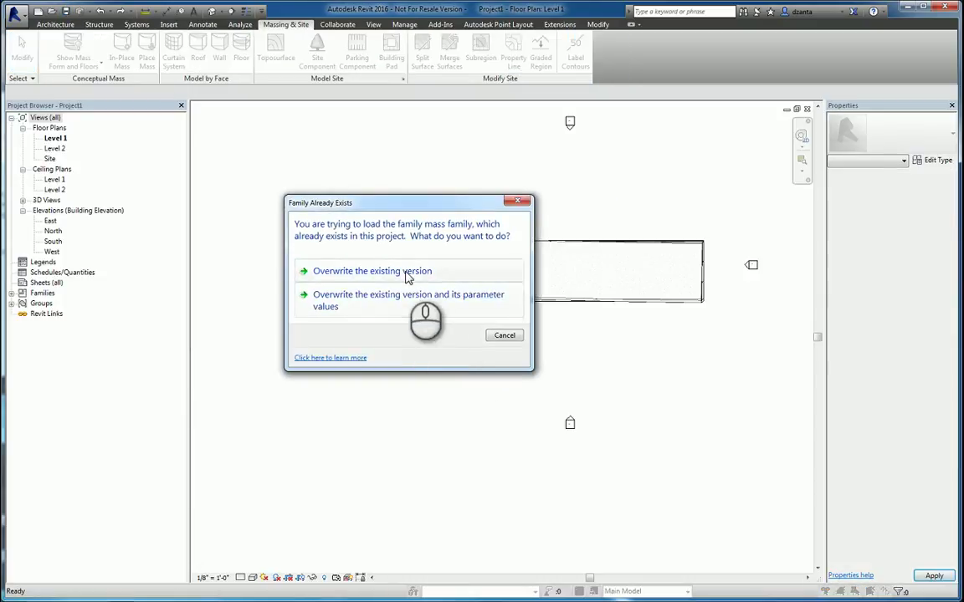
# Overwrite the existing mass family and view the reshaped tower in the default 3D view
pyautogui.click(407, 279)
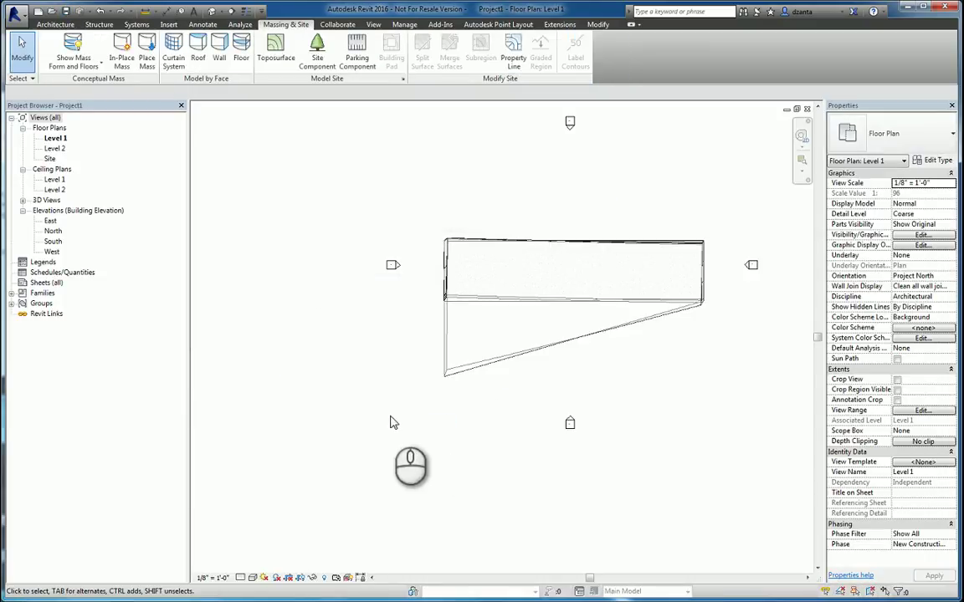
pyautogui.click(211, 11)
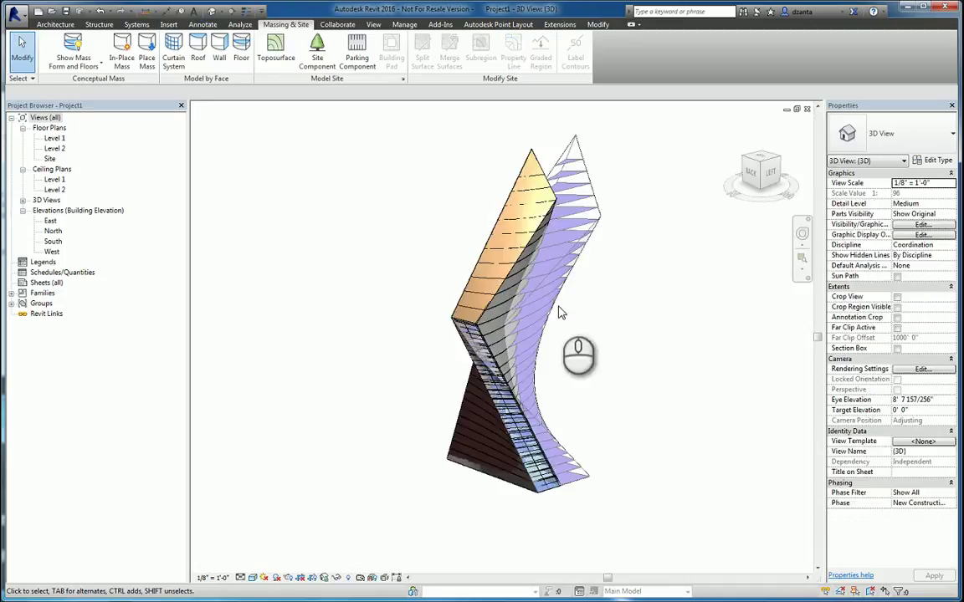
pyautogui.keyDown('shift'); pyautogui.moveTo(561, 313); pyautogui.dragTo(698, 381, button='middle'); pyautogui.keyUp('shift')
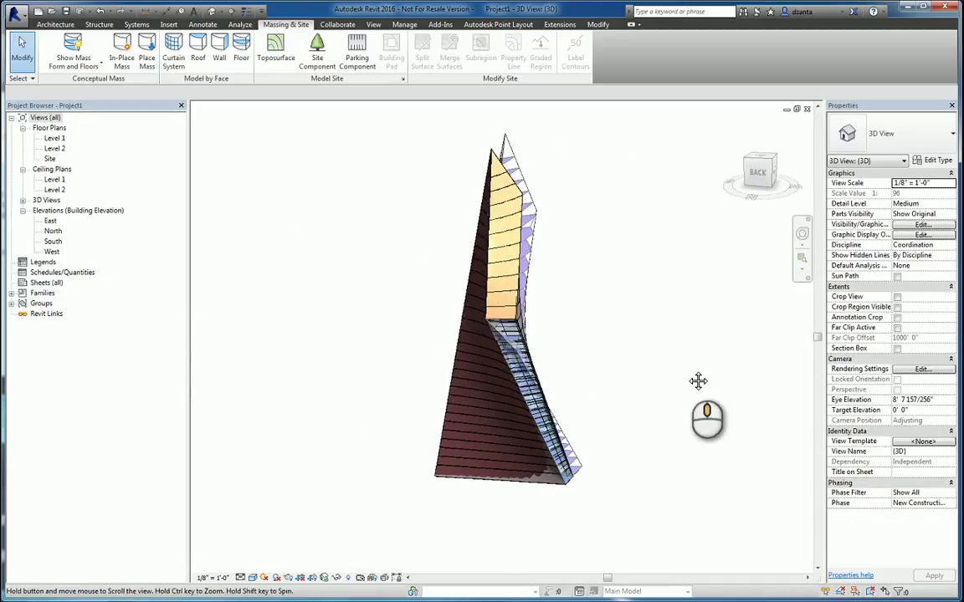
# Update the roof and the brick wall to the reshaped mass faces
pyautogui.click(507, 179)
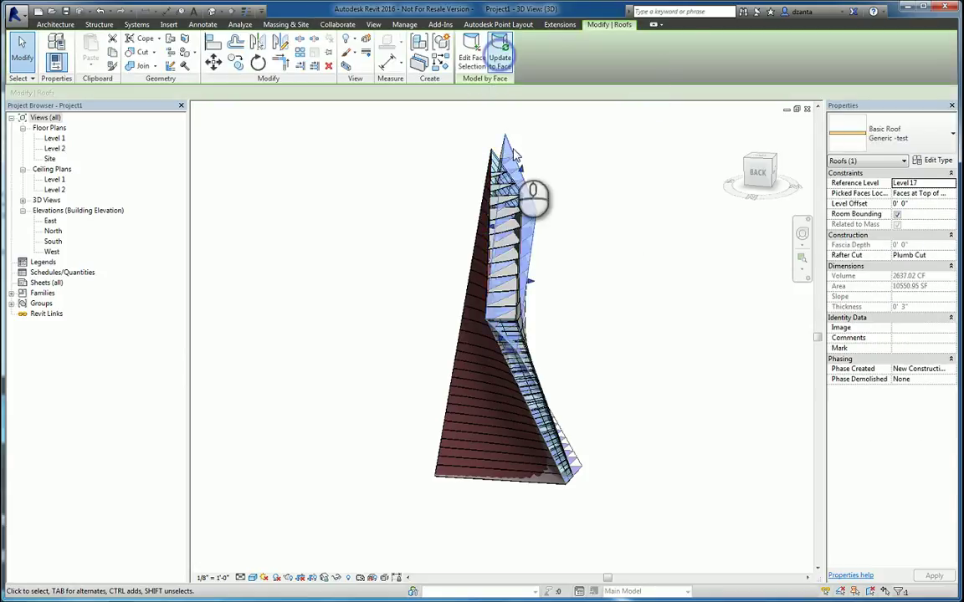
pyautogui.click(576, 222)
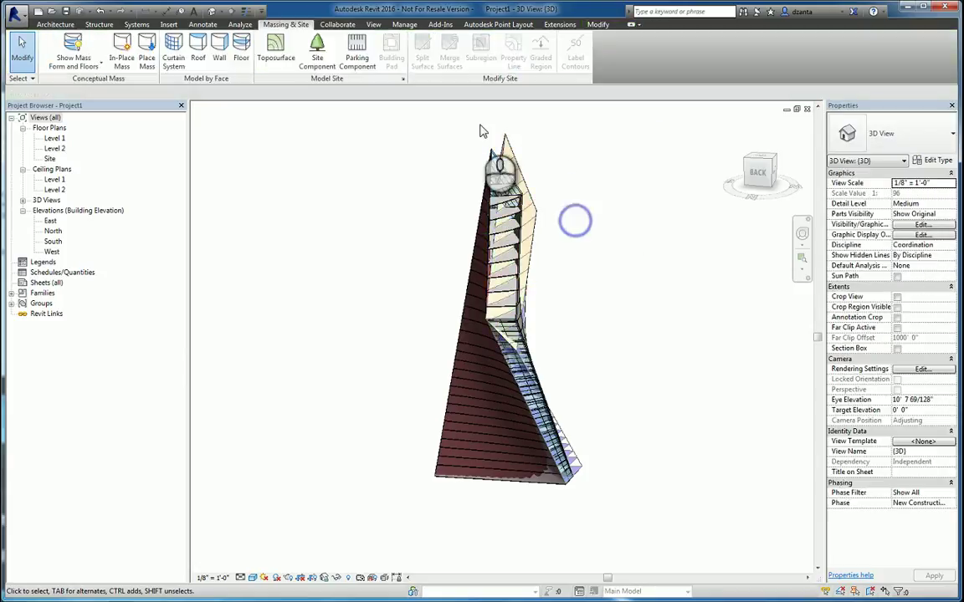
pyautogui.click(510, 205)
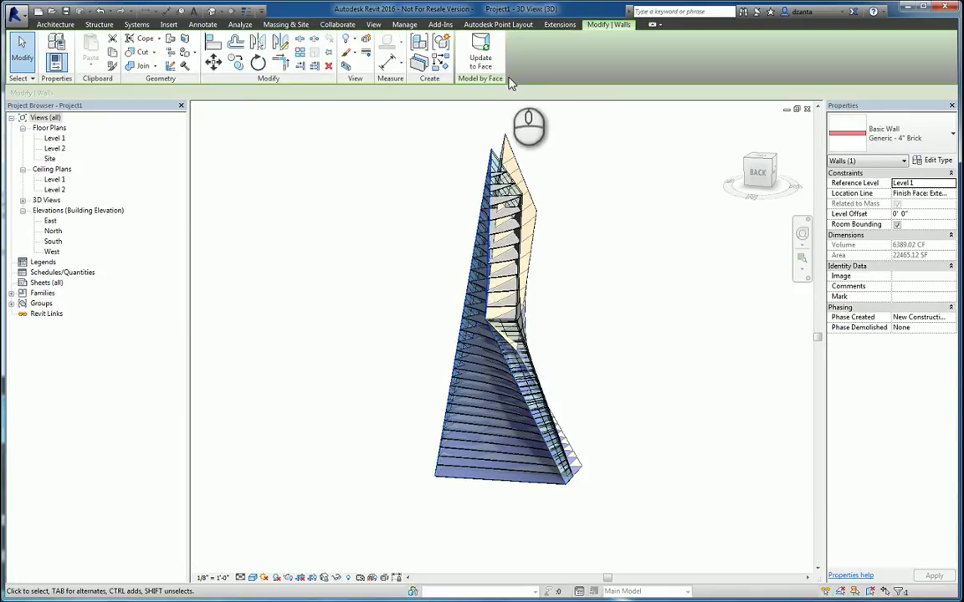
pyautogui.click(607, 228)
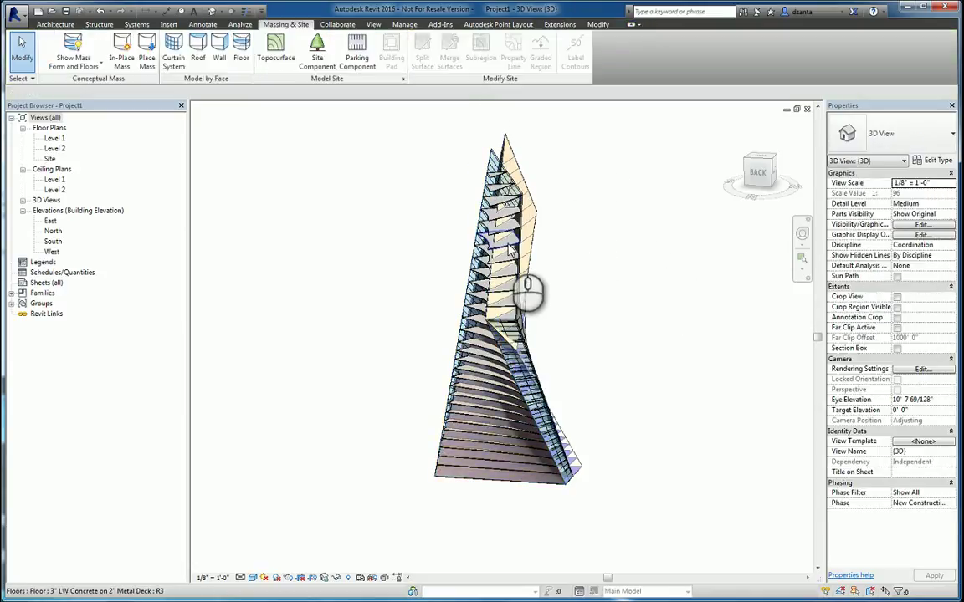
# Select all 30 floors and update them to the reshaped mass
pyautogui.click(509, 249)
pyautogui.press('s')
pyautogui.press('a')
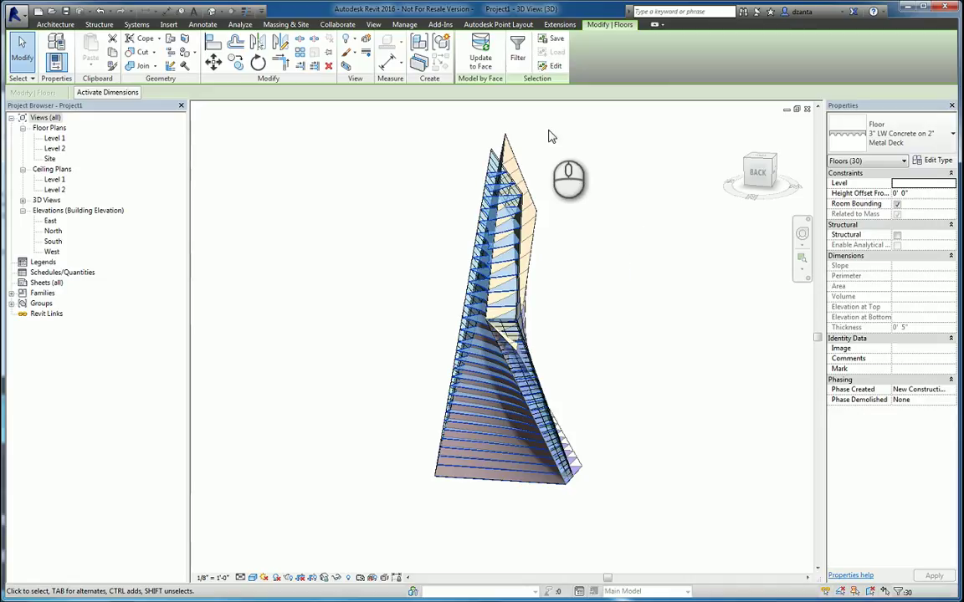
pyautogui.click(492, 70)
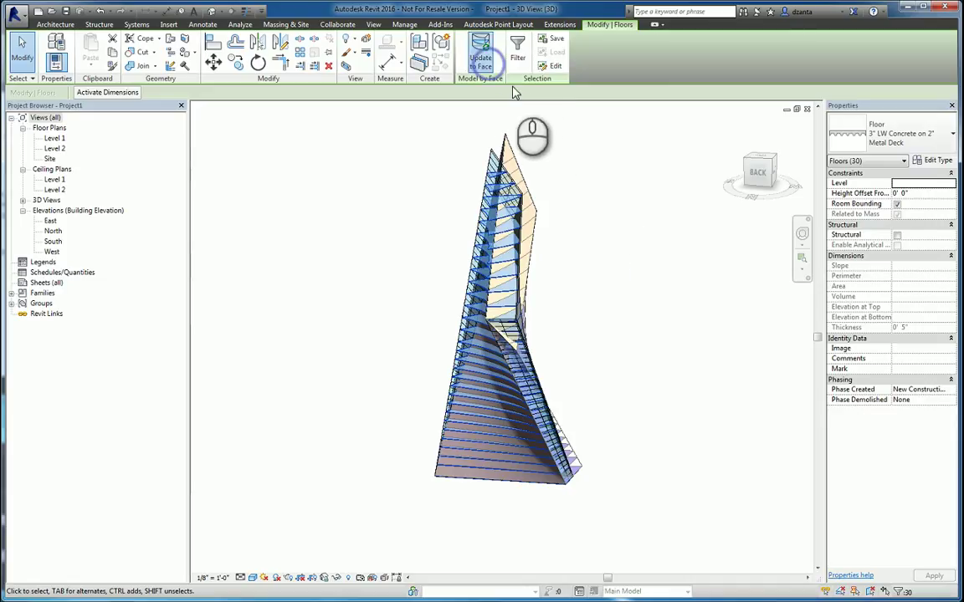
pyautogui.click(605, 259)
pyautogui.keyDown('shift'); pyautogui.moveTo(609, 348); pyautogui.dragTo(510, 318, button='middle'); pyautogui.keyUp('shift')
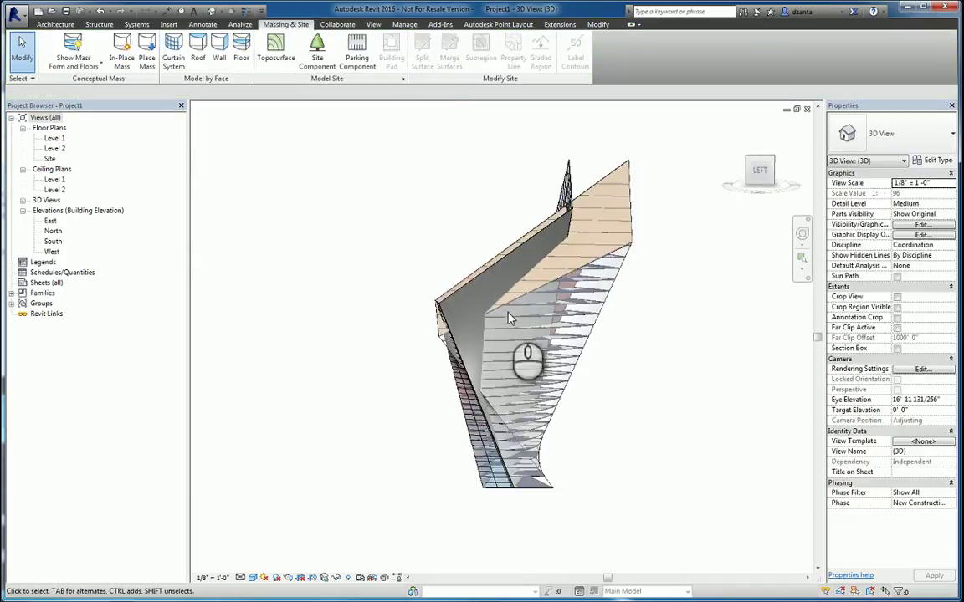
# Update the curtain system to the reshaped mass face
pyautogui.click(573, 185)
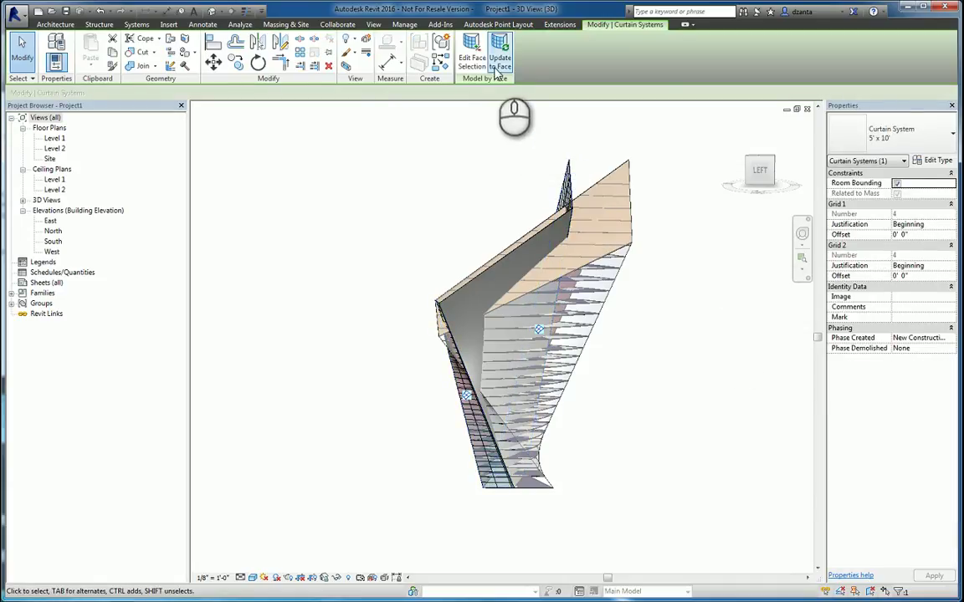
pyautogui.click(497, 63)
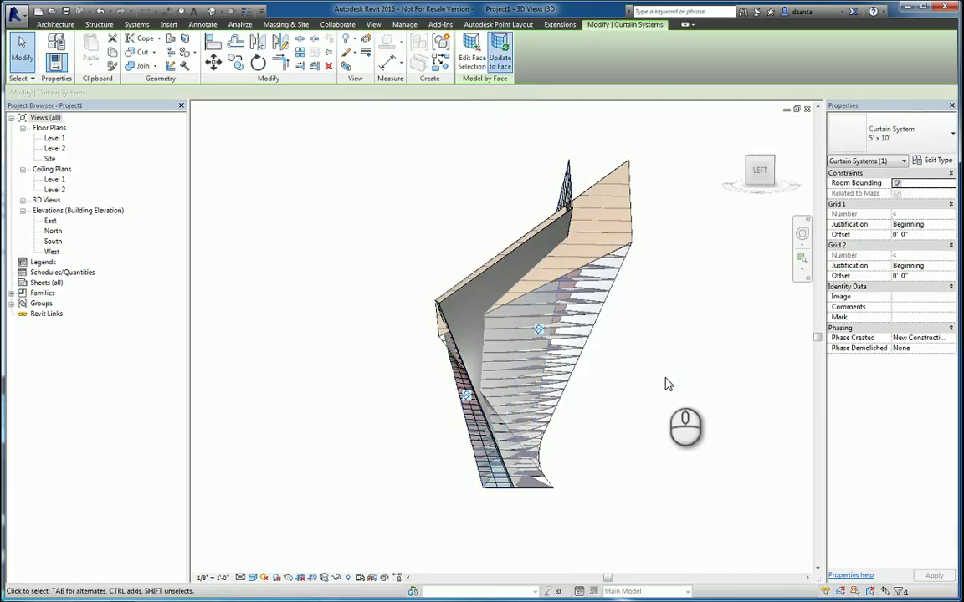
pyautogui.click(630, 415)
pyautogui.keyDown('shift'); pyautogui.moveTo(596, 471); pyautogui.dragTo(635, 369, button='middle'); pyautogui.keyUp('shift')
# Update the Exterior - EIFS on Mtl. Stud wall to the mass face, bringing its volume to 17818.49 CF
pyautogui.click(498, 259)
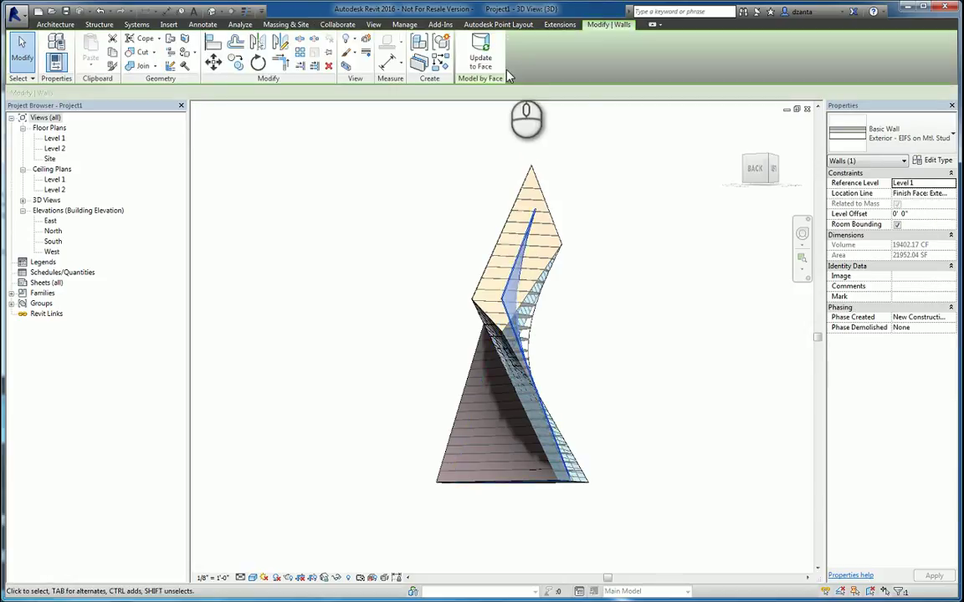
pyautogui.click(481, 57)
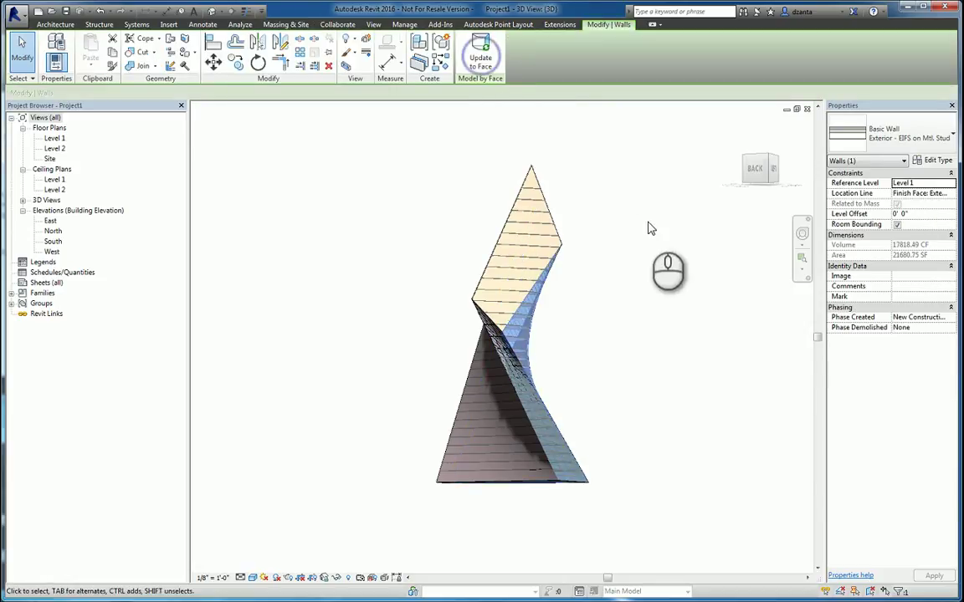
pyautogui.click(650, 415)
pyautogui.keyDown('shift'); pyautogui.moveTo(669, 447); pyautogui.dragTo(566, 410, button='middle'); pyautogui.keyUp('shift')
pyautogui.keyDown('shift'); pyautogui.moveTo(634, 400); pyautogui.dragTo(592, 368, button='middle'); pyautogui.keyUp('shift')
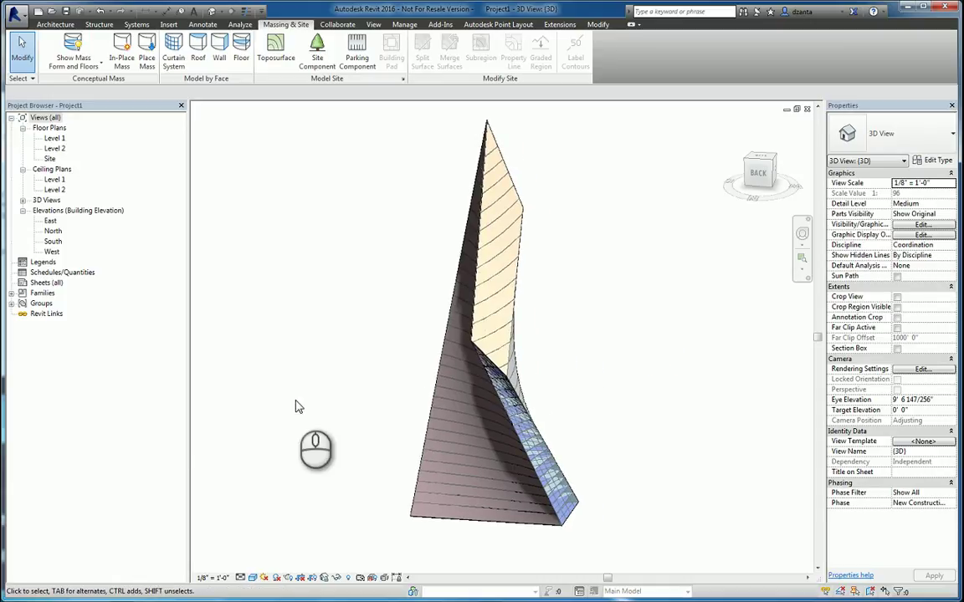